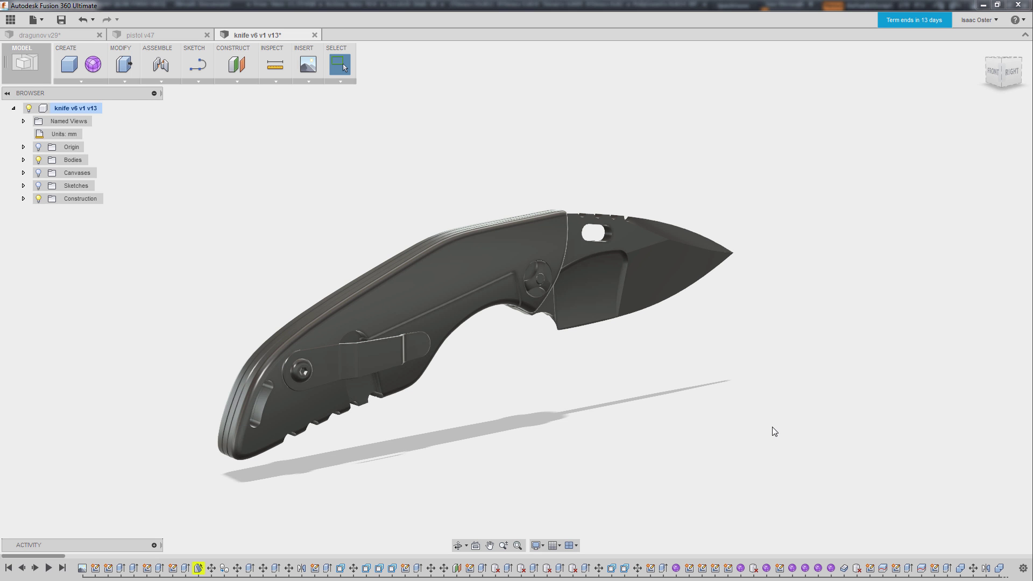
Switch the knife model to the Render workspace
middle_click_drag(773, 432, 722, 415, "shift")
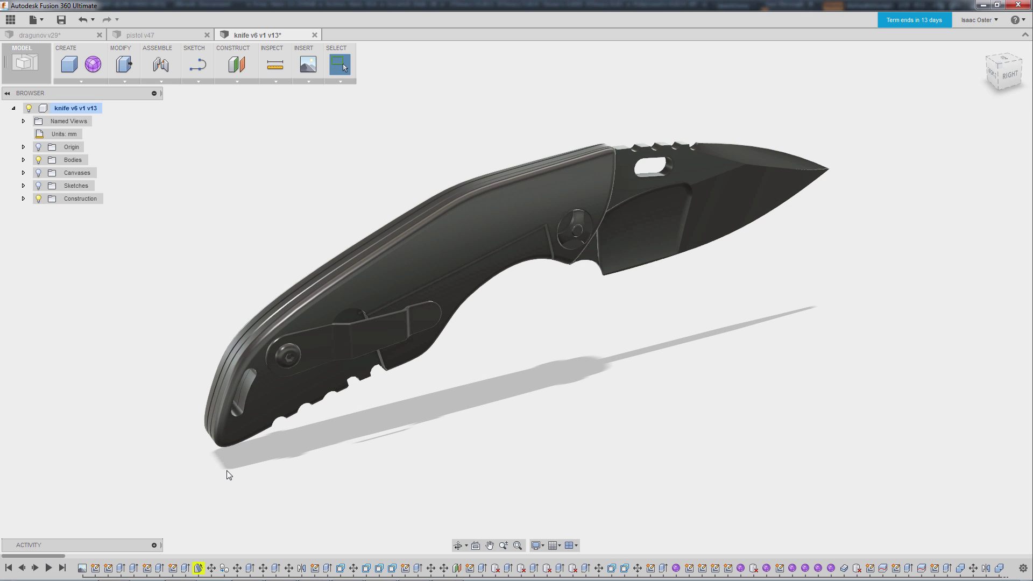
mouse_move(549, 306)
middle_mouse_down("shift")
mouse_move(682, 298)
mouse_move(547, 302)
mouse_move(549, 313)
middle_mouse_up("shift")
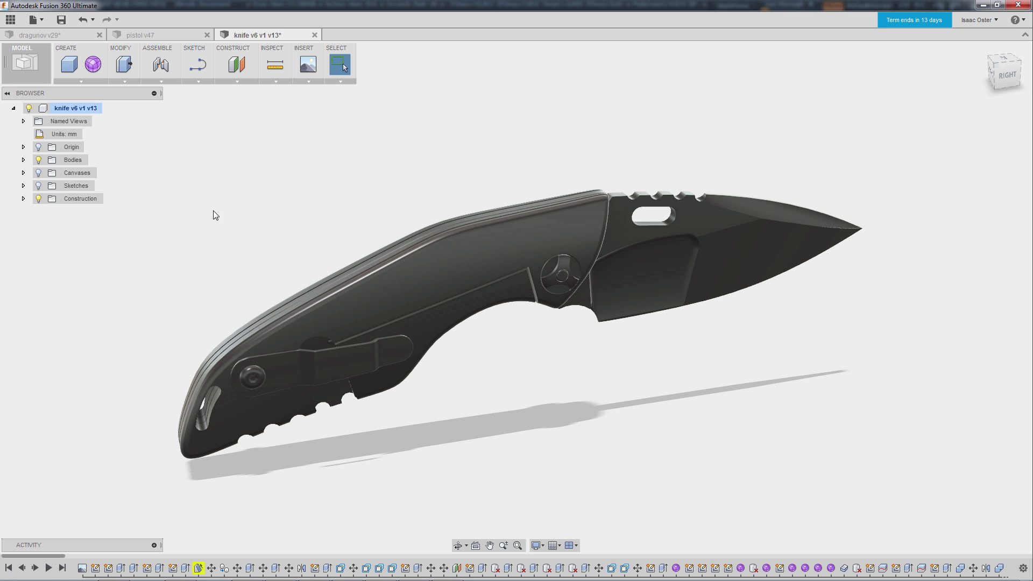
left_click(24, 65)
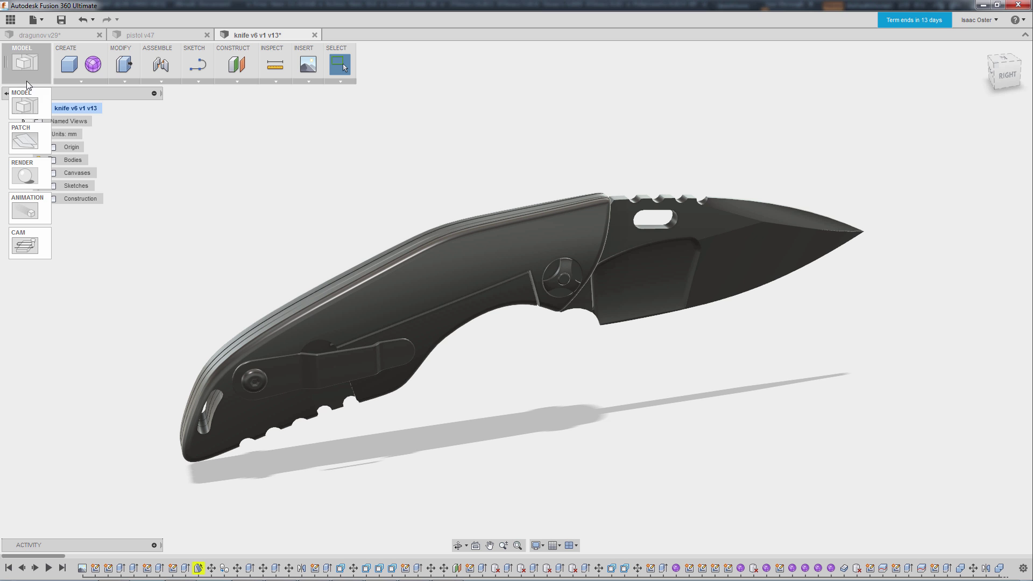
left_click(25, 176)
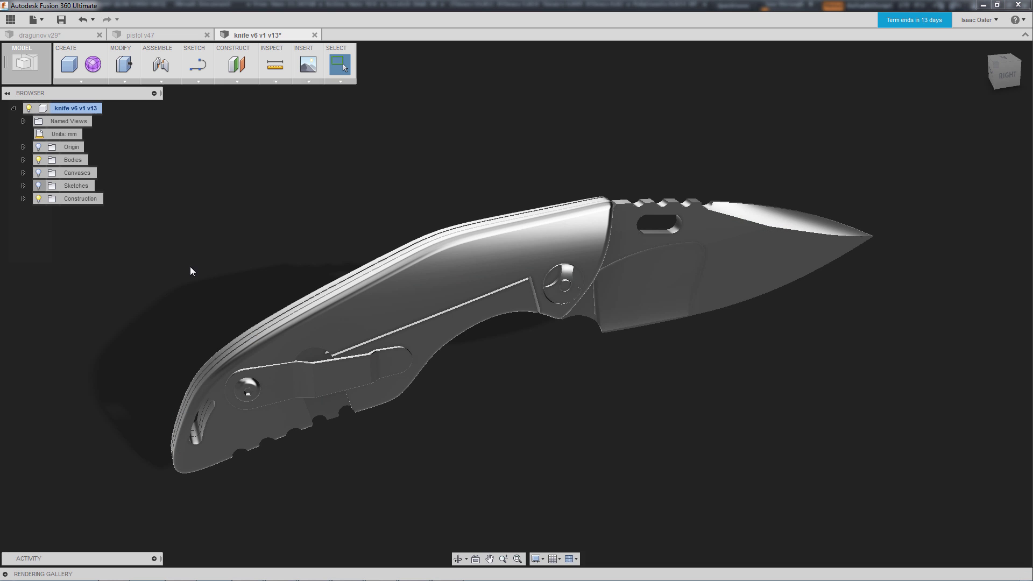
middle_click_drag(409, 201, 330, 212, "shift")
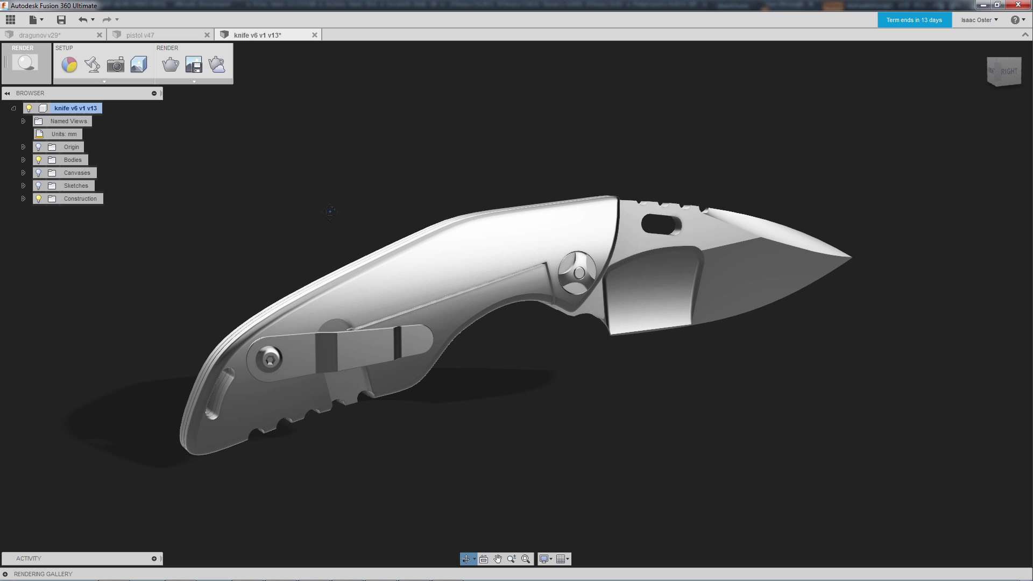
middle_click_drag(260, 216, 289, 169, "shift")
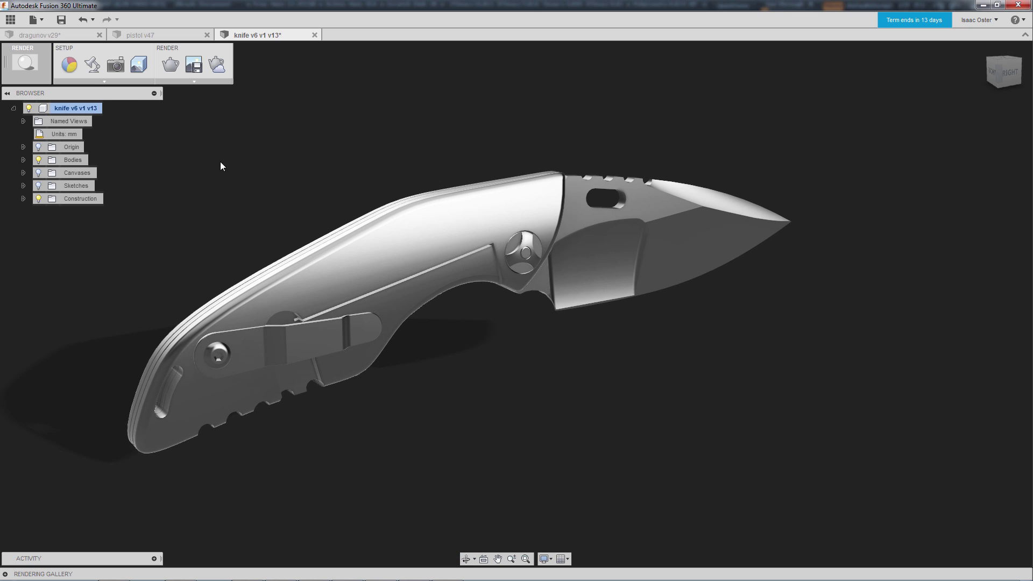
Start ray tracing of the knife, try the Normal quality, and set the quality back to Advanced
left_click(170, 67)
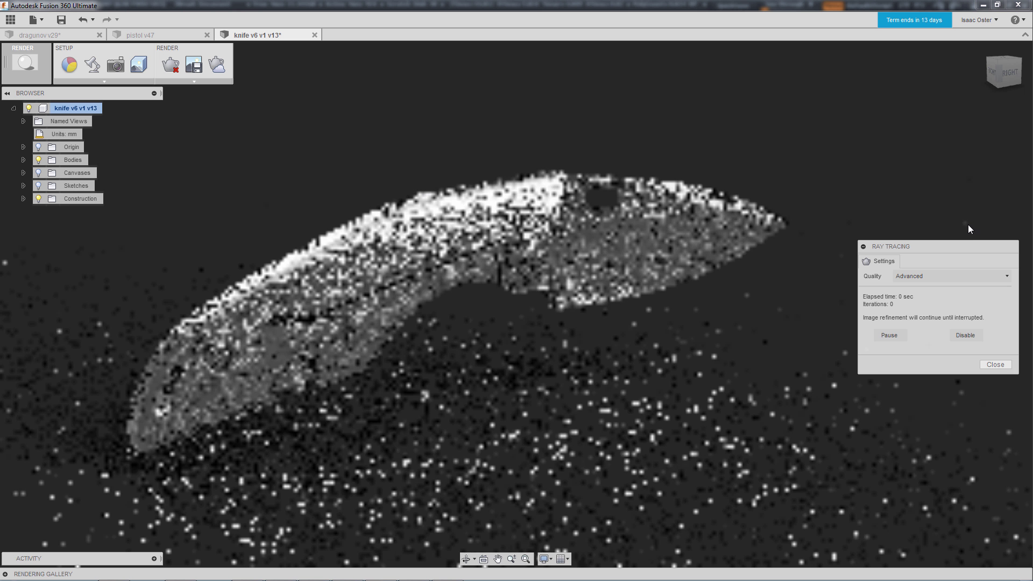
left_click(919, 277)
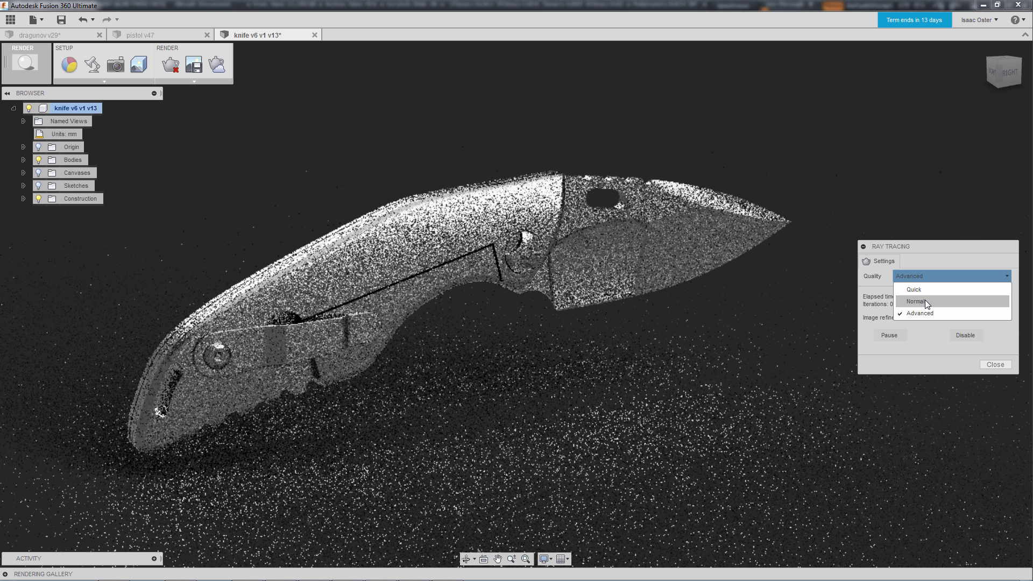
left_click(925, 300)
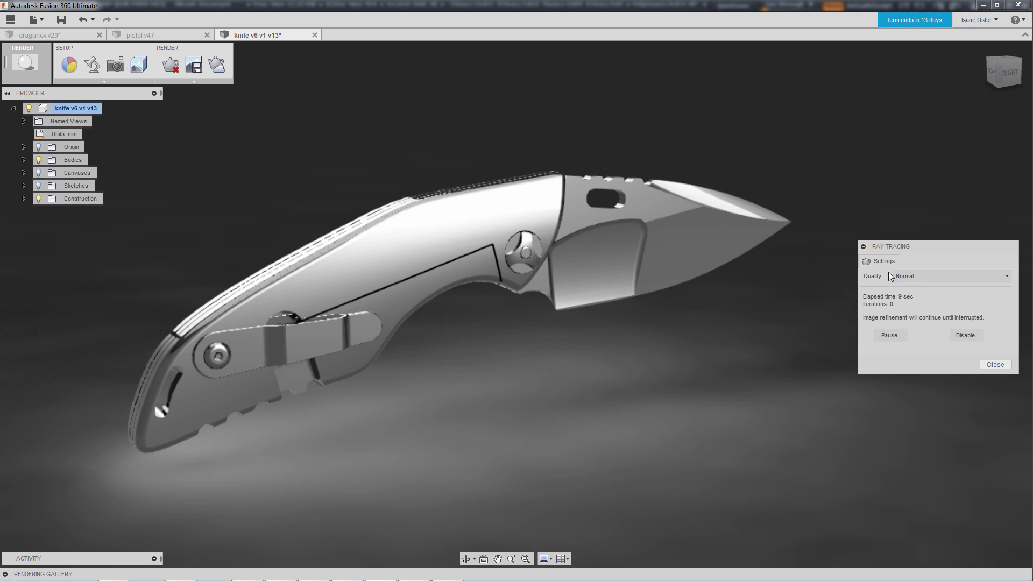
left_click(923, 277)
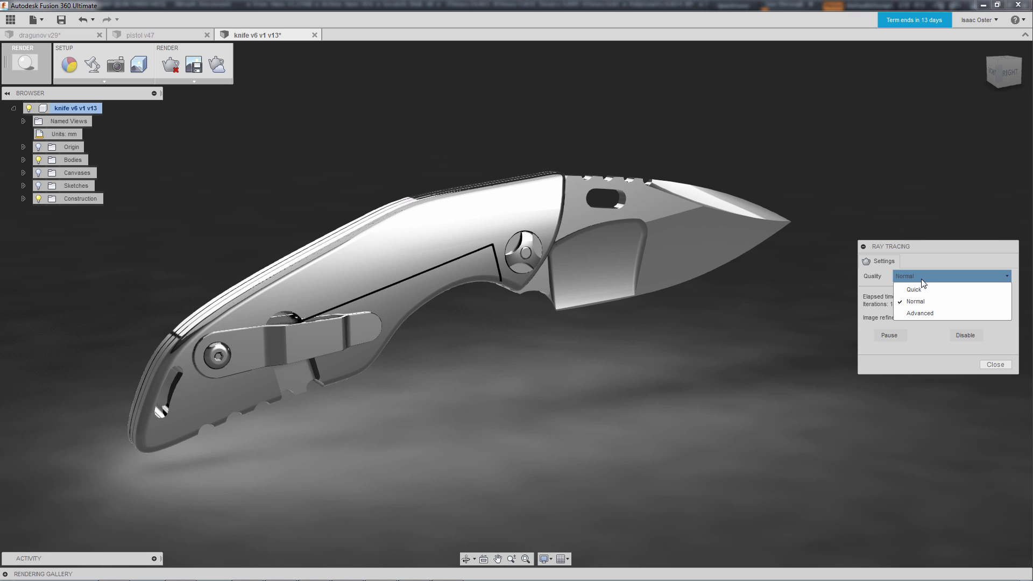
left_click(919, 313)
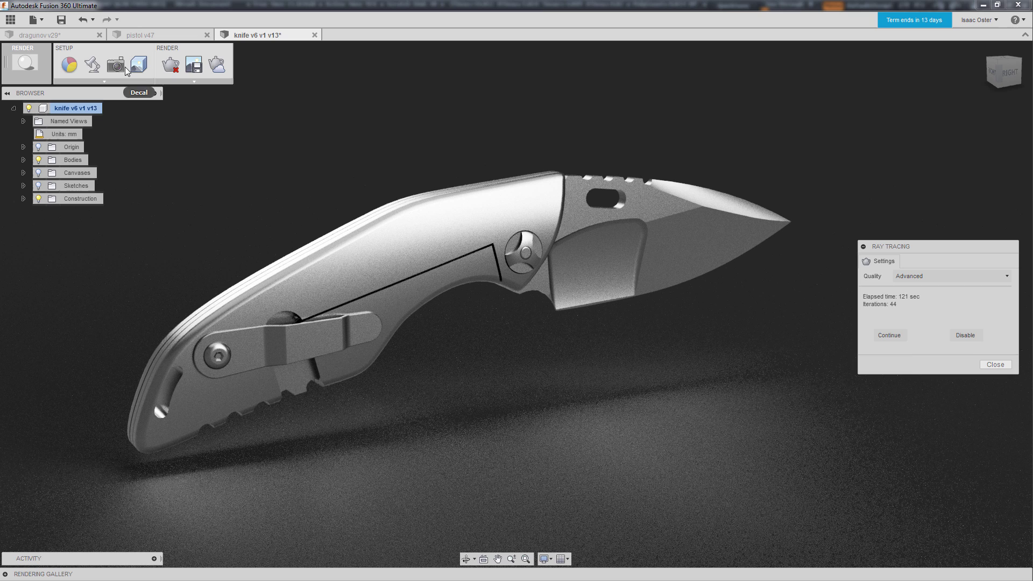
Set the render environment style to Plaza and its rotation to 100
left_click(92, 64)
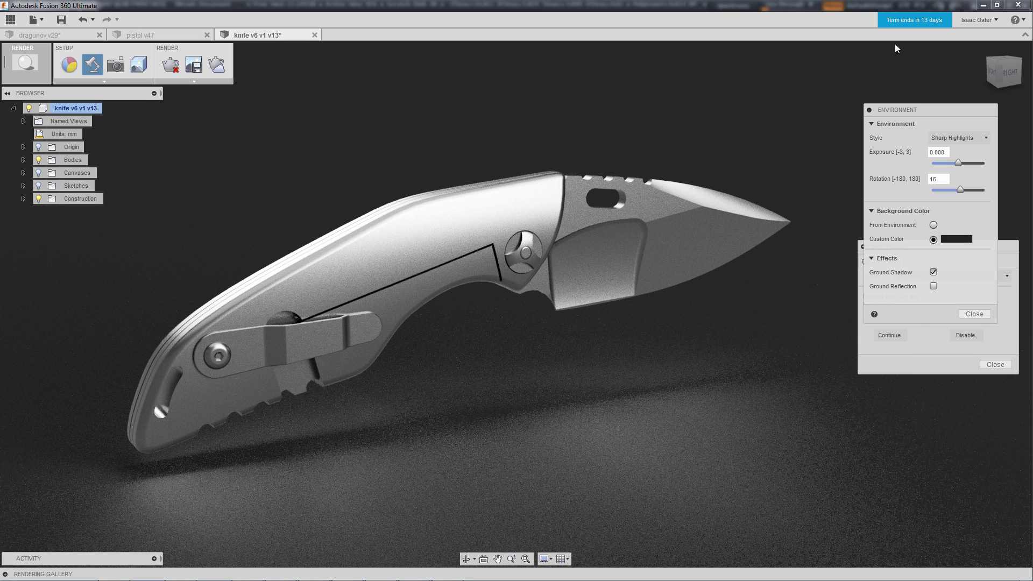
left_click_drag(918, 109, 835, 122)
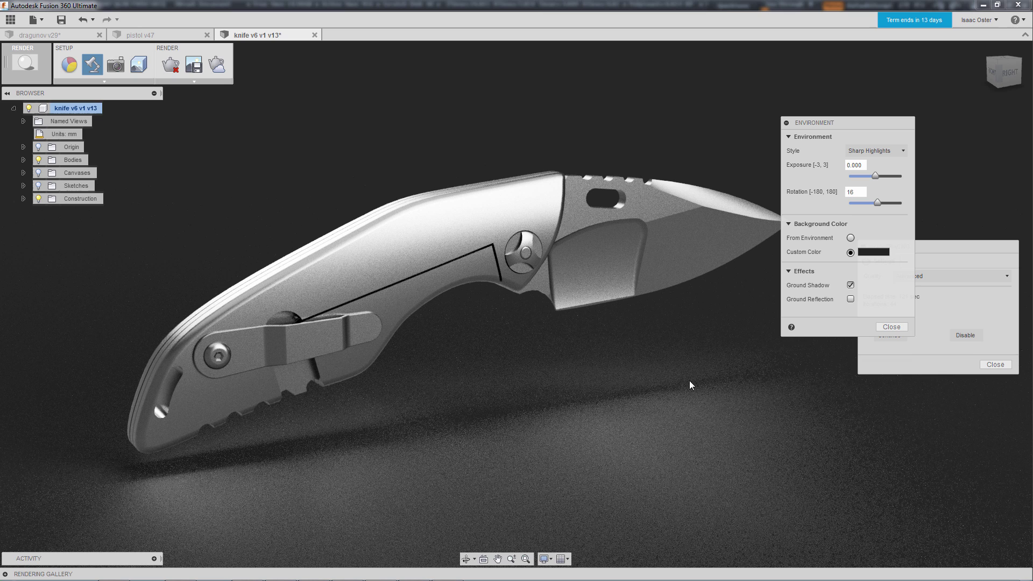
left_click(902, 150)
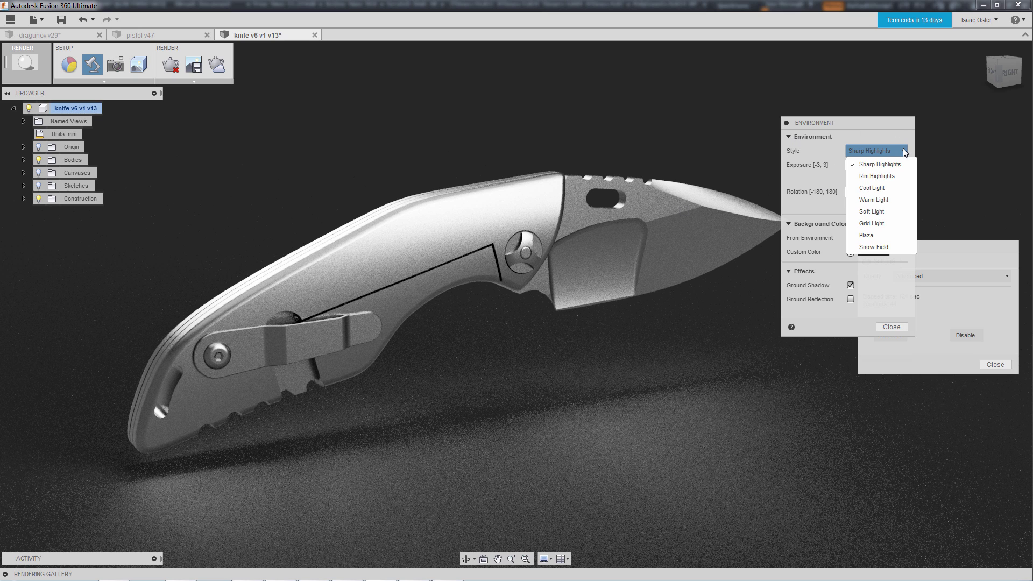
left_click(871, 236)
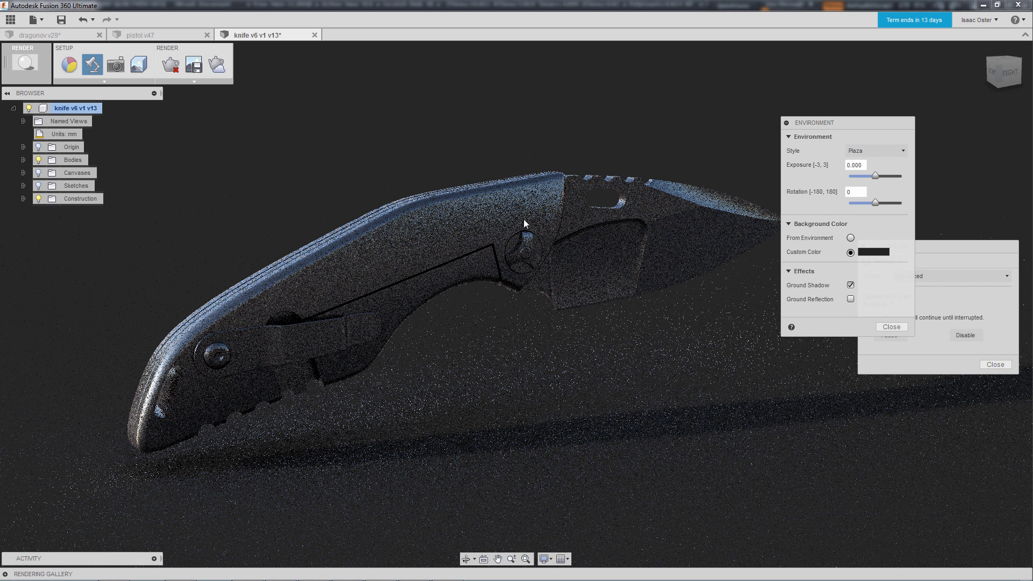
left_click_drag(876, 202, 887, 203)
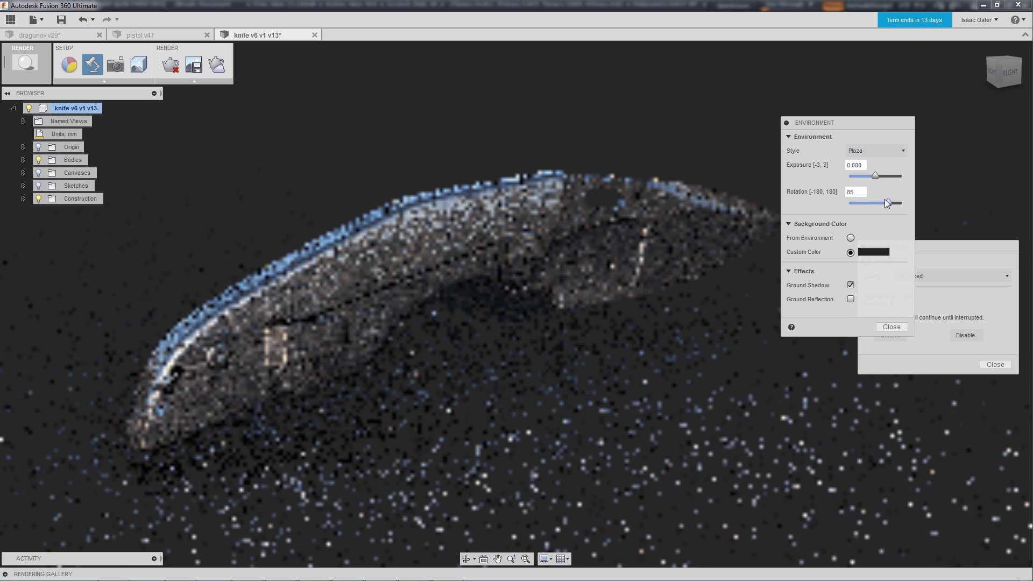
left_click_drag(886, 203, 890, 203)
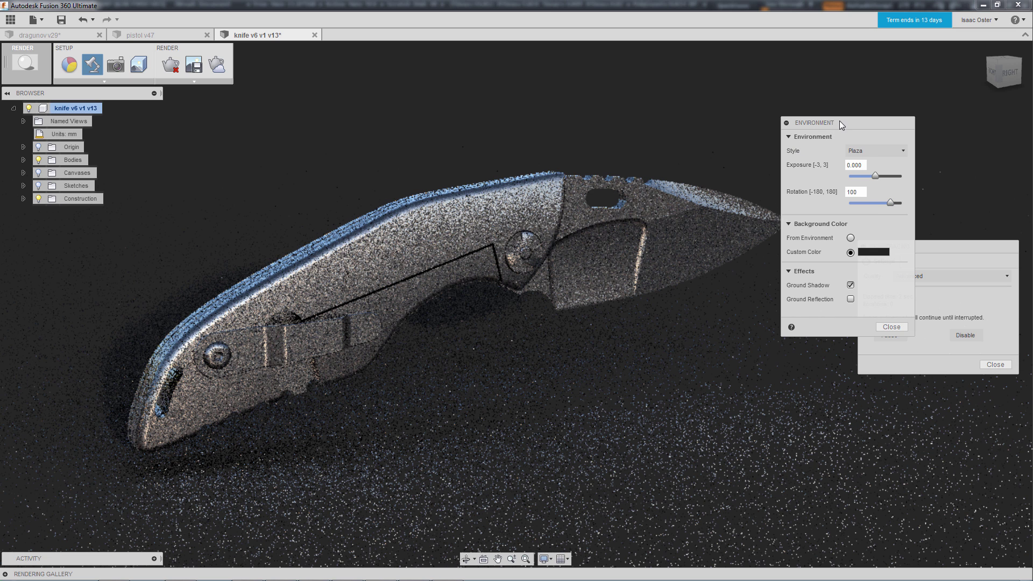
left_click_drag(842, 124, 870, 118)
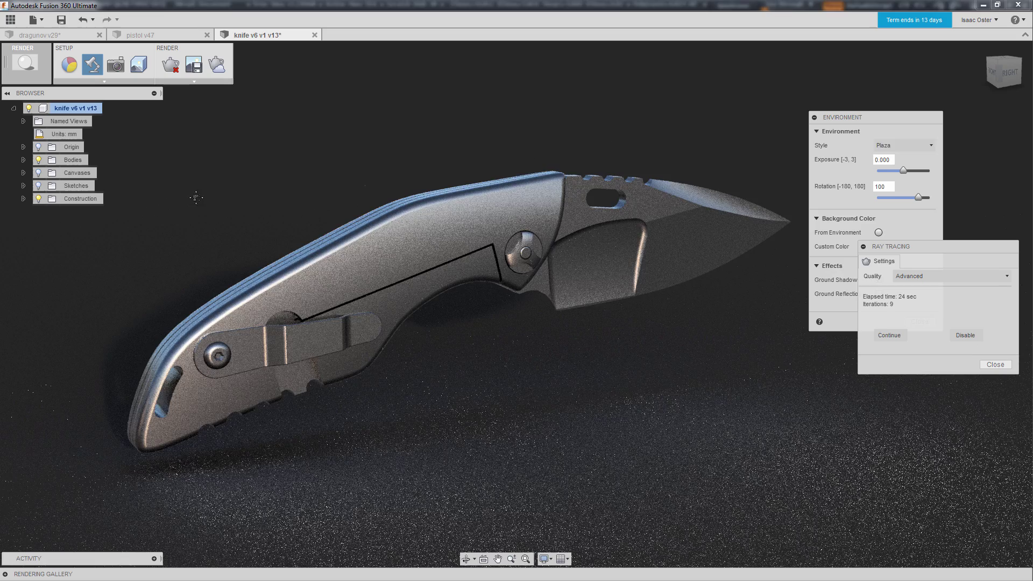
Open the appearance settings and arrange them and the ray tracing settings so that neither overlaps the other or covers the knife
middle_click_drag(196, 198, 184, 198, "shift")
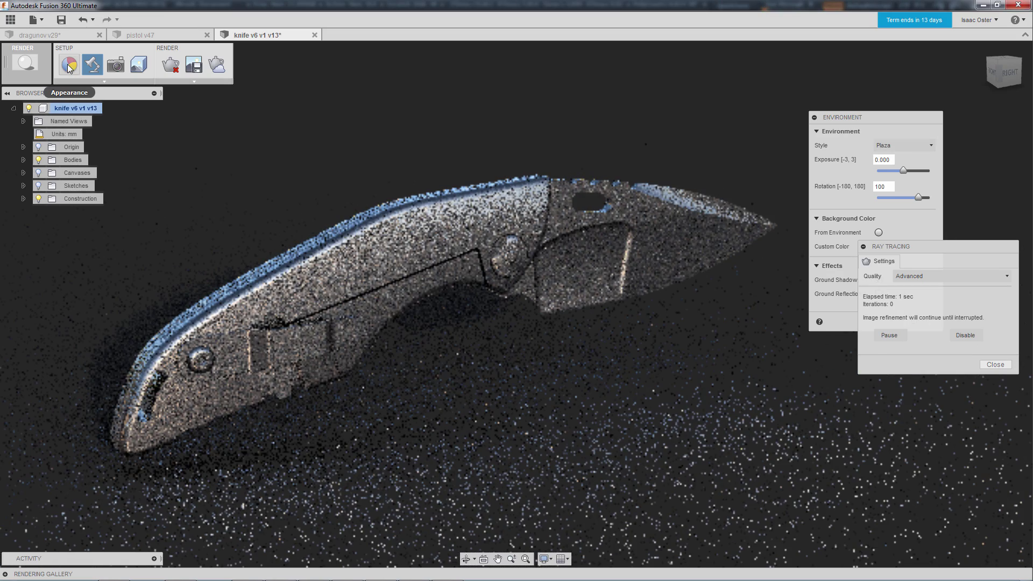
left_click(67, 64)
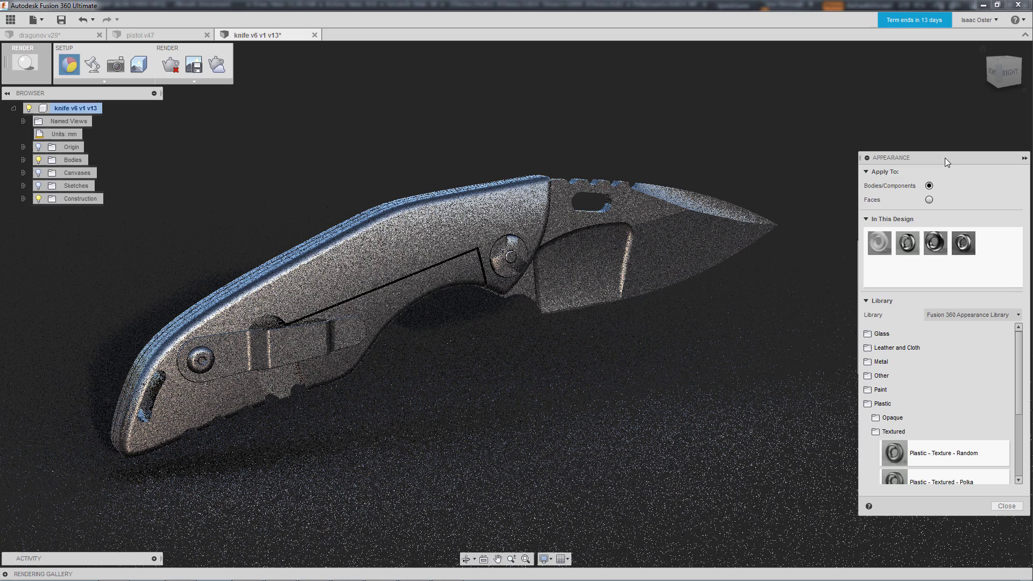
mouse_move(945, 157)
left_mouse_down()
mouse_move(908, 136)
mouse_move(870, 90)
left_mouse_up()
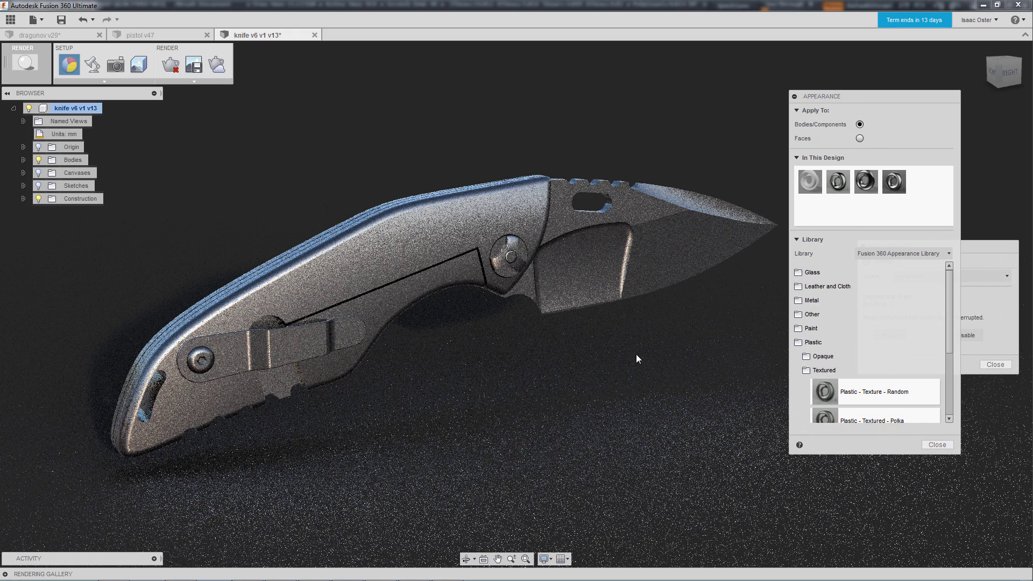
middle_click_drag(576, 404, 603, 374, "shift")
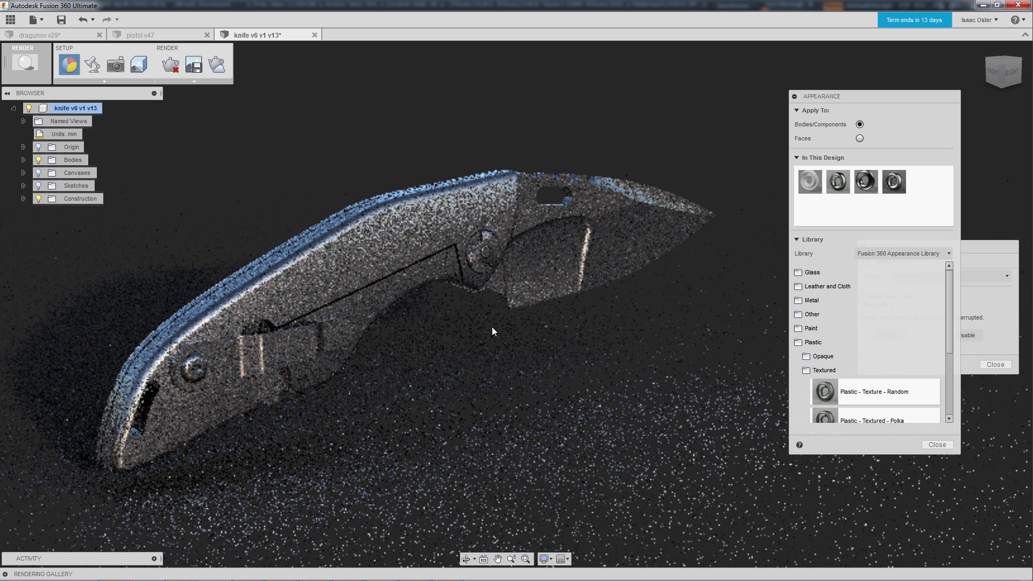
mouse_move(861, 105)
left_mouse_down()
mouse_move(721, 112)
mouse_move(738, 115)
left_mouse_up()
mouse_move(960, 246)
left_mouse_down()
mouse_move(536, 177)
mouse_move(344, 53)
mouse_move(366, 60)
left_mouse_up()
mouse_move(740, 105)
left_mouse_down()
mouse_move(877, 106)
mouse_move(873, 115)
left_mouse_up()
middle_click_drag(667, 127, 673, 139)
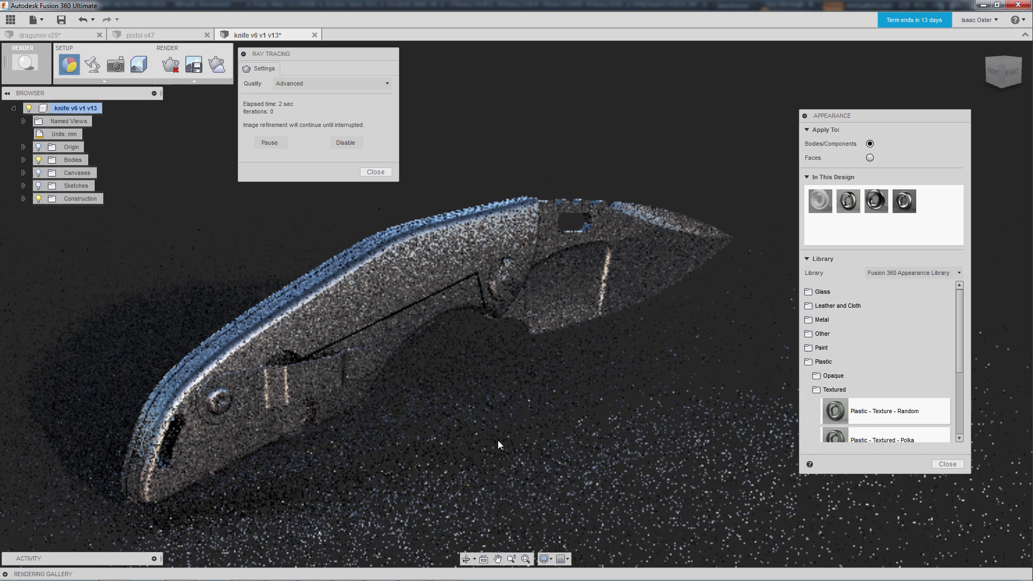
Apply the Stainless Mesh - Expanded Thick appearance from the stainless metal library to the knife's handle scale
left_click(820, 362)
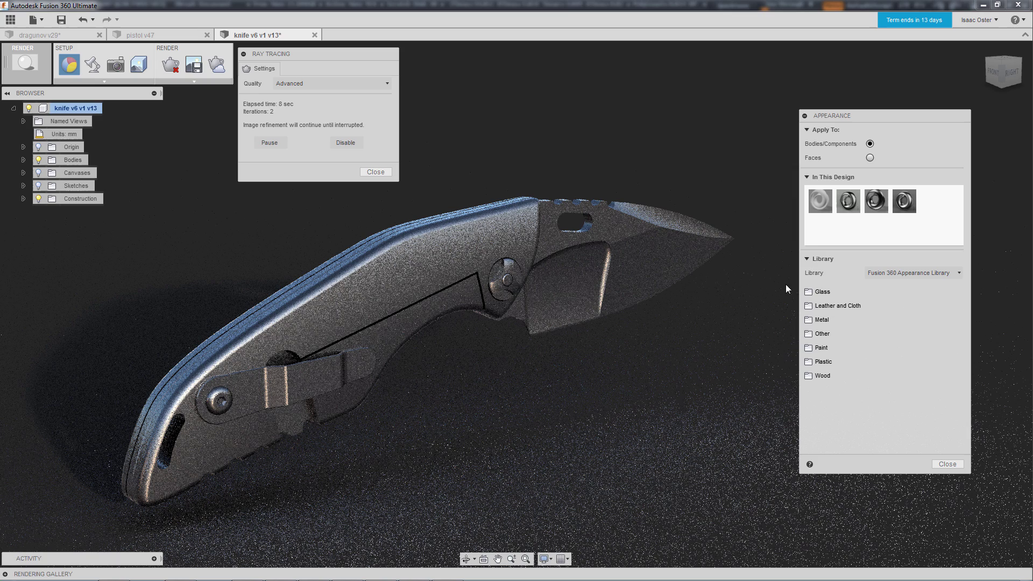
left_click(821, 320)
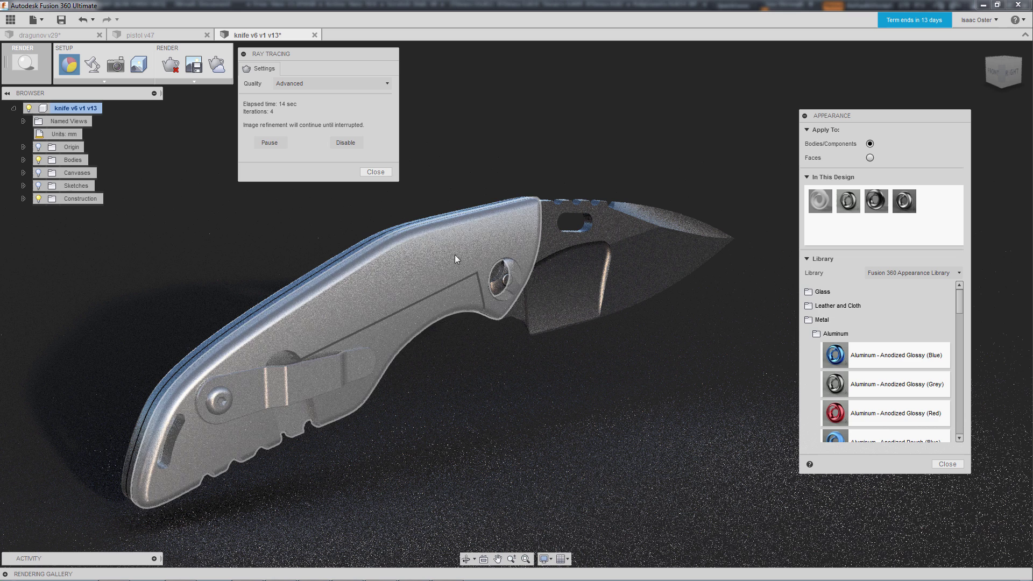
left_click(832, 333)
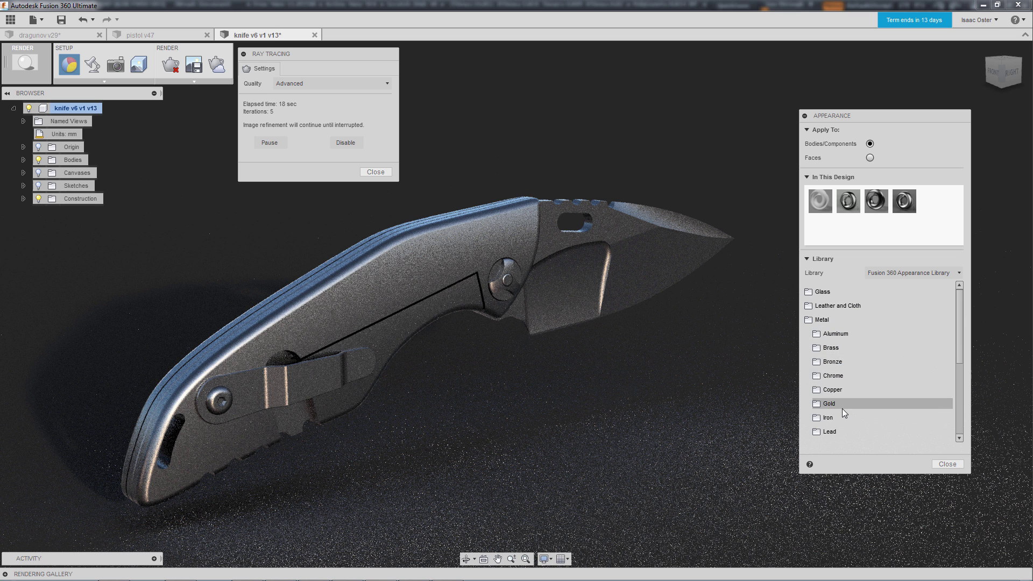
scroll(841, 409, "down", 3)
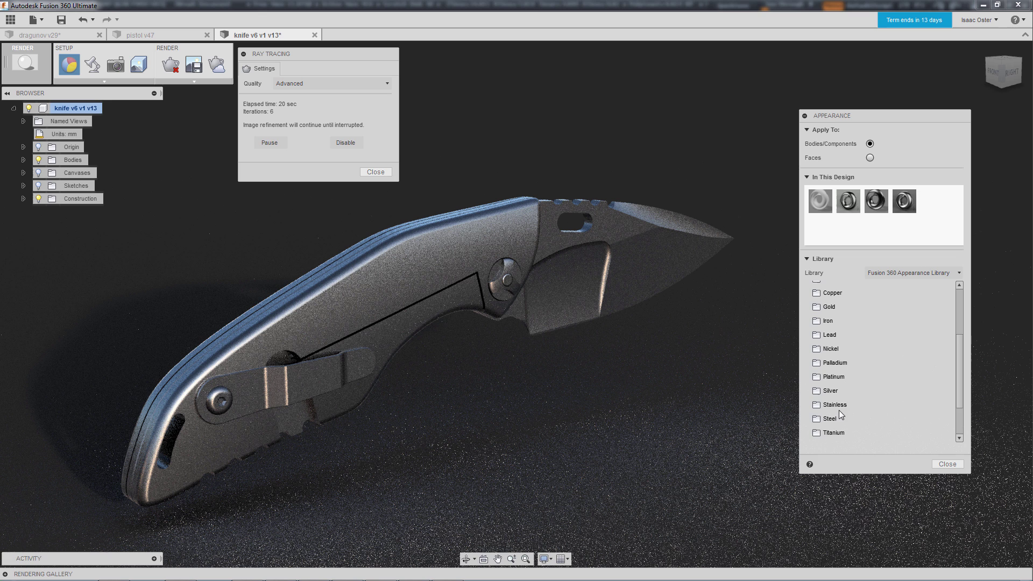
left_click(838, 405)
scroll(866, 404, "down", 2)
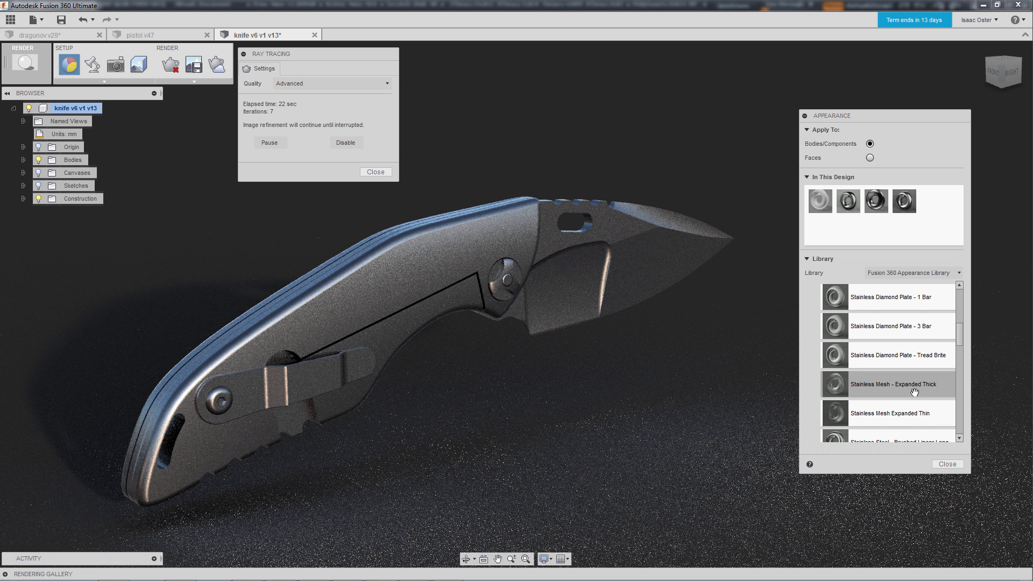
left_click_drag(844, 395, 467, 254)
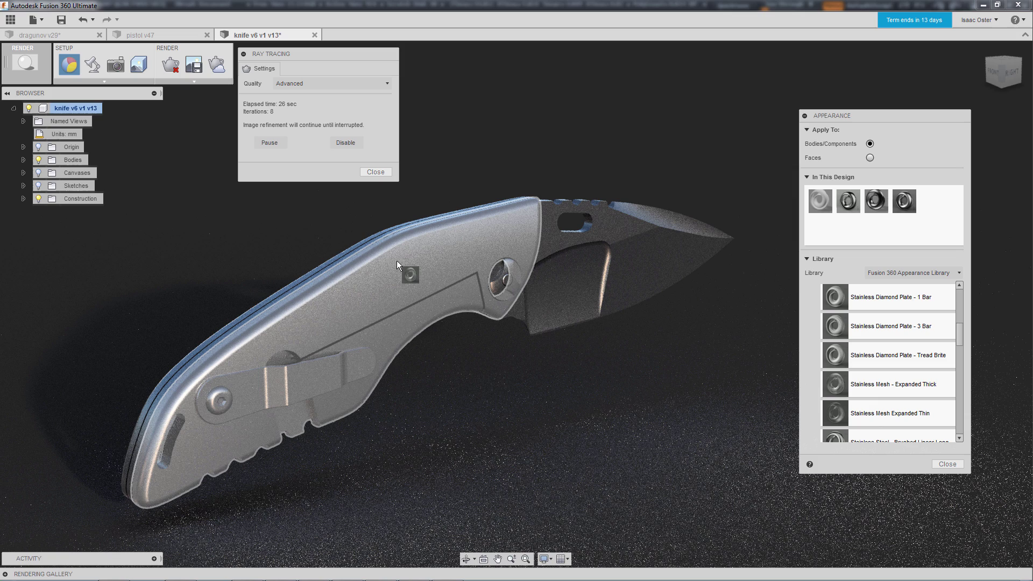
left_click_drag(397, 262, 397, 262)
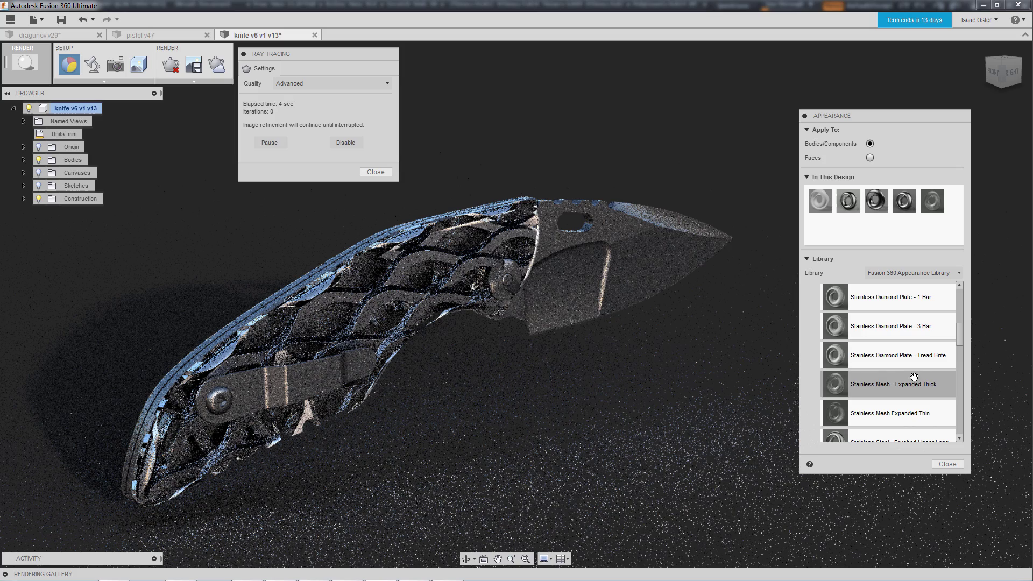
left_click_drag(915, 379, 354, 303)
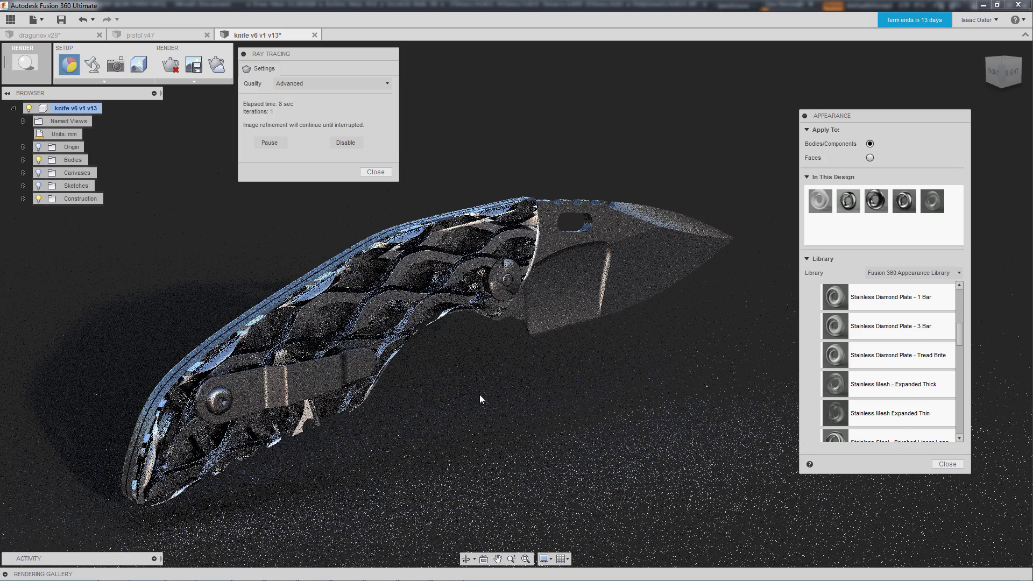
Edit the Stainless Mesh - Expanded Thick appearance on the handle, trying a texture scale of 12 and then setting it to 32
mouse_move(483, 401)
middle_mouse_down("shift")
mouse_move(517, 377)
mouse_move(886, 277)
middle_mouse_up("shift")
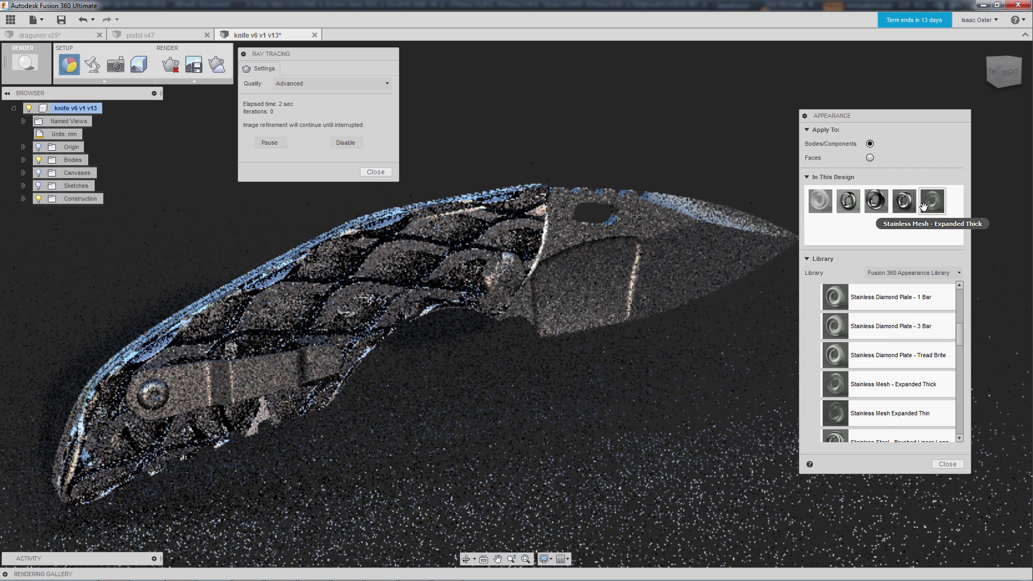
double_click(935, 201)
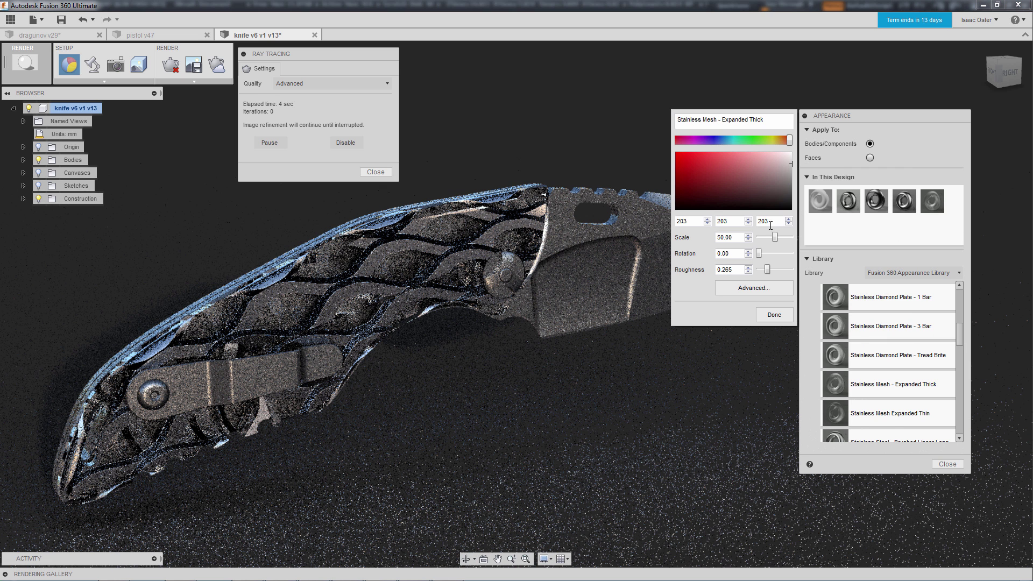
left_click_drag(775, 238, 763, 241)
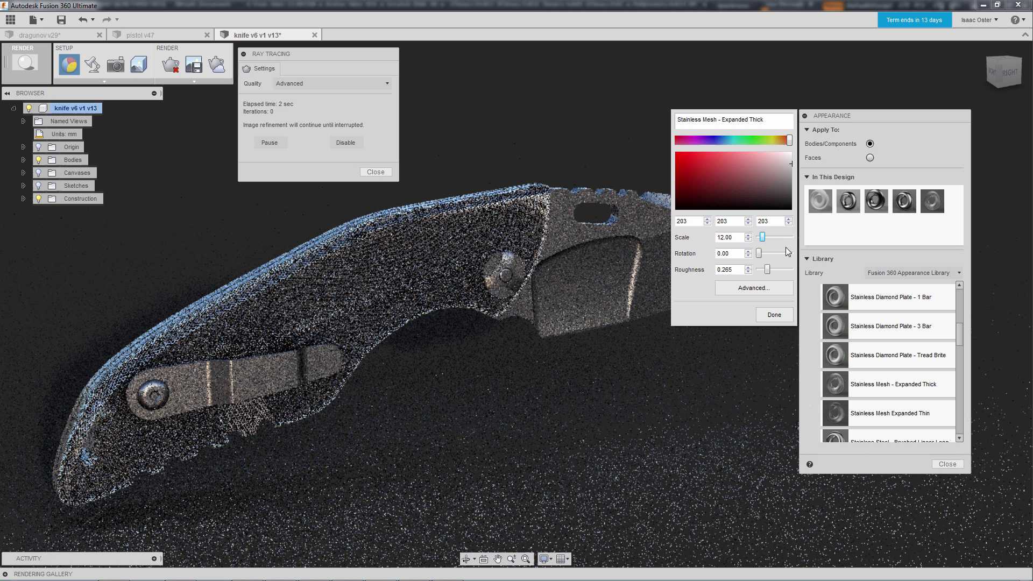
left_click_drag(762, 238, 767, 237)
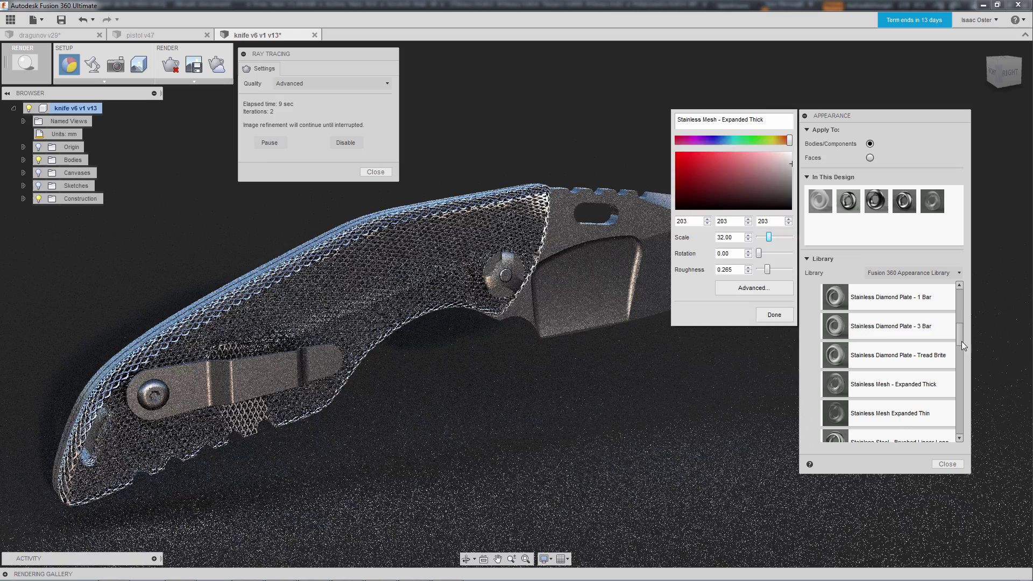
Apply the Stainless Steel - Knurled appearance from the library to the knife's handle scale and open that appearance for editing
left_click_drag(961, 341, 961, 373)
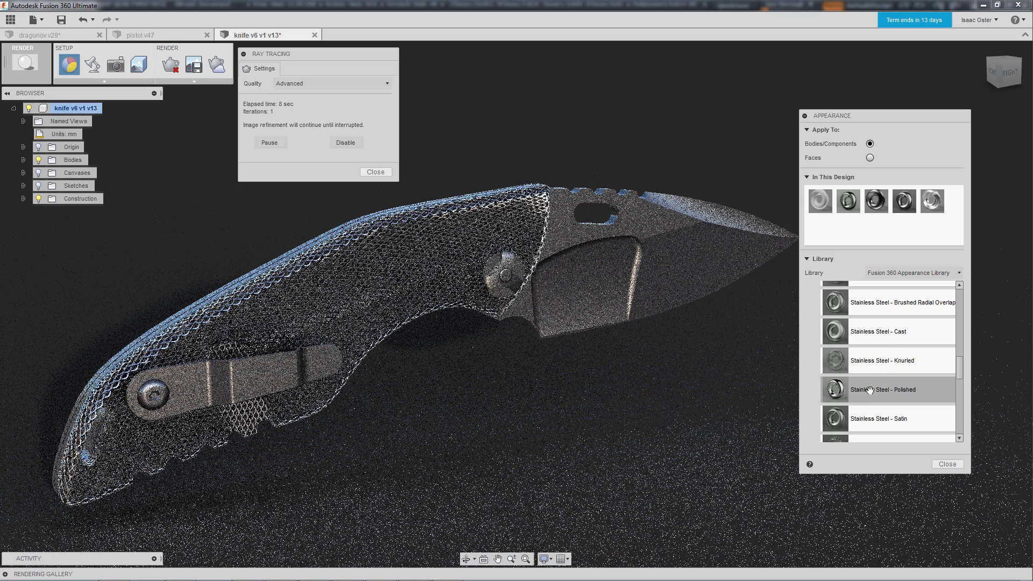
left_click_drag(671, 318, 441, 264)
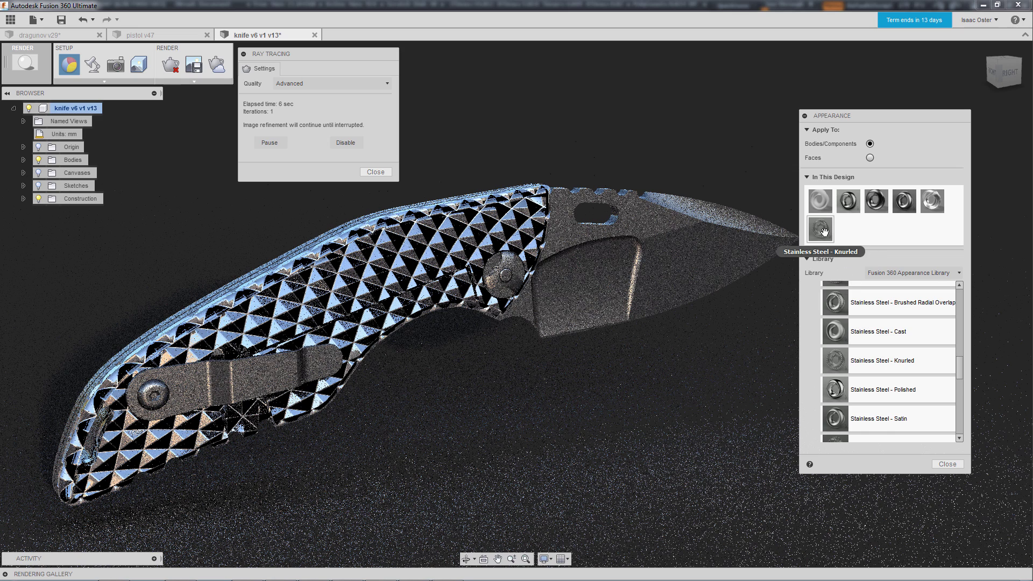
double_click(820, 229)
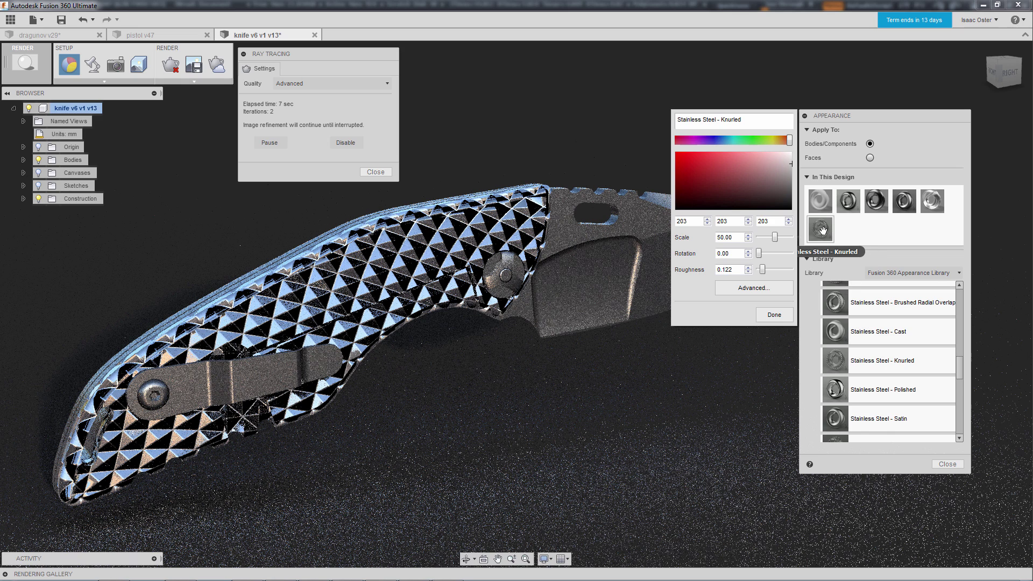
Examine the knurled appearance's advanced parameters, including its relief pattern and cutout options, and leave them without applying changes
left_click(764, 290)
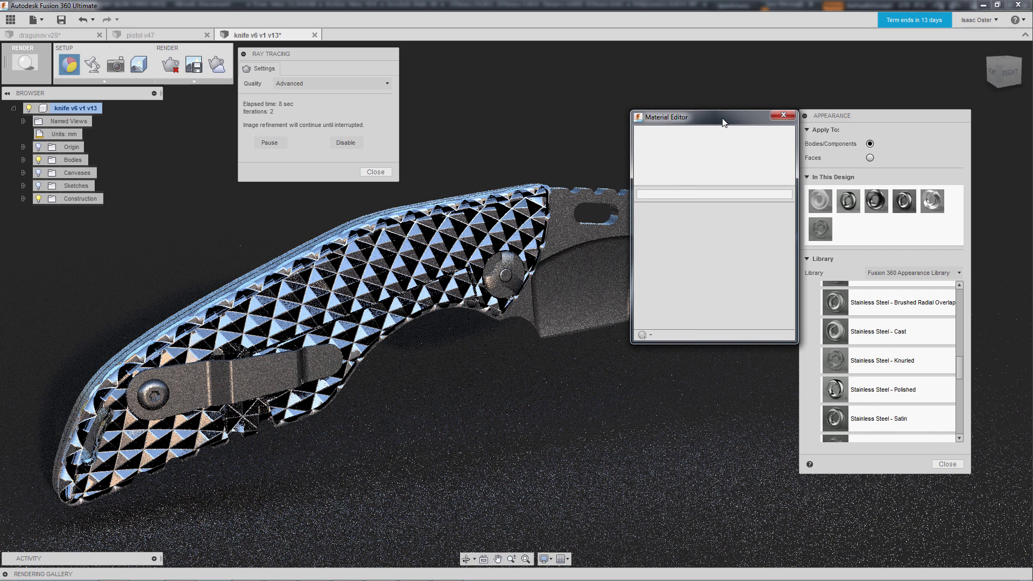
left_click_drag(722, 119, 830, 118)
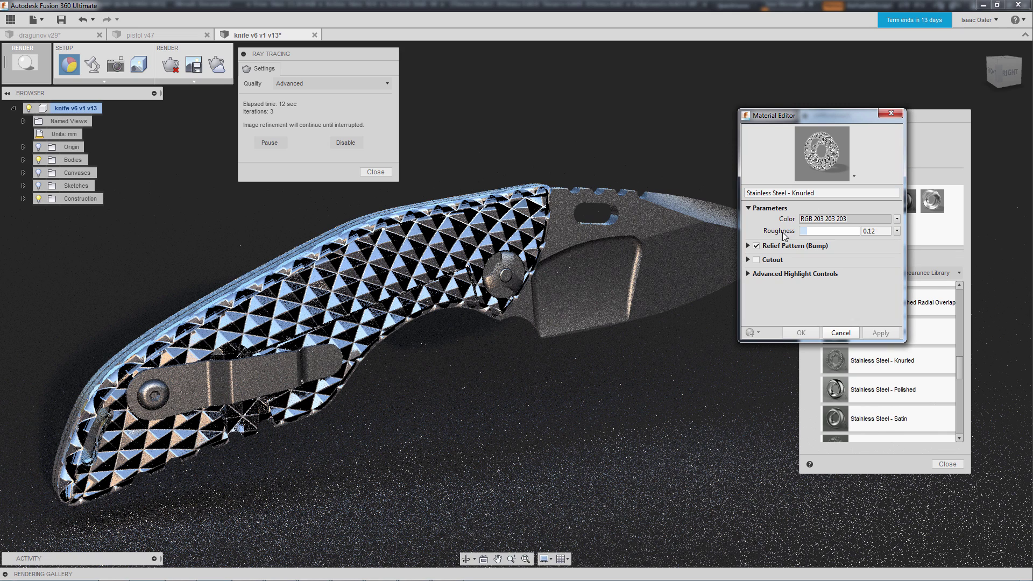
left_click(747, 261)
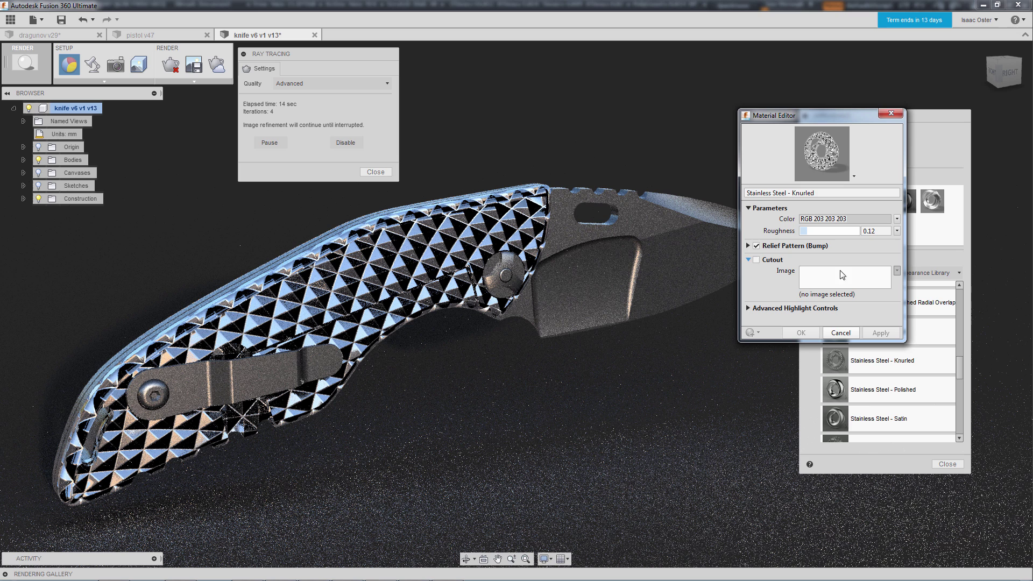
left_click(749, 246)
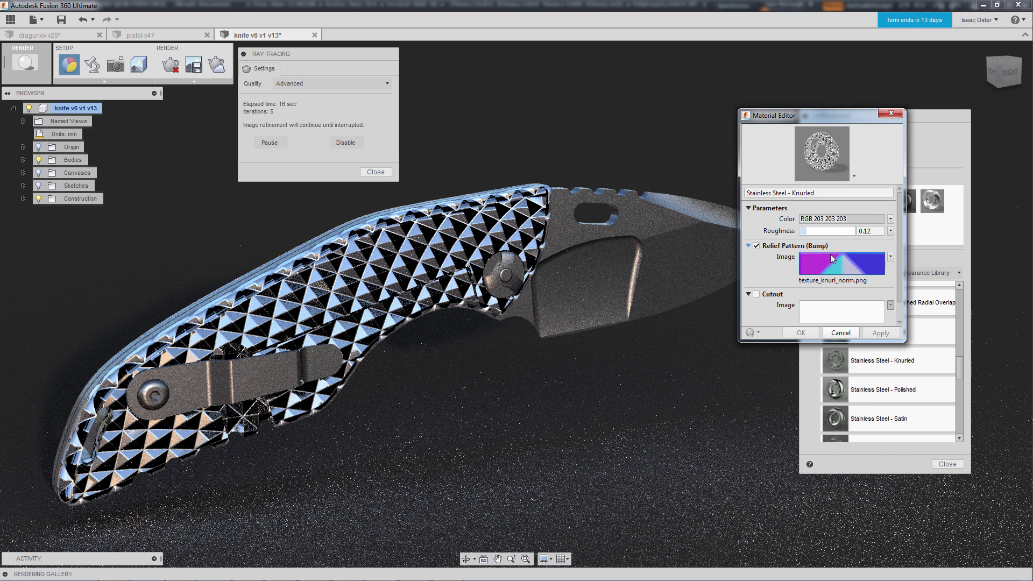
scroll(862, 307, "down", 1)
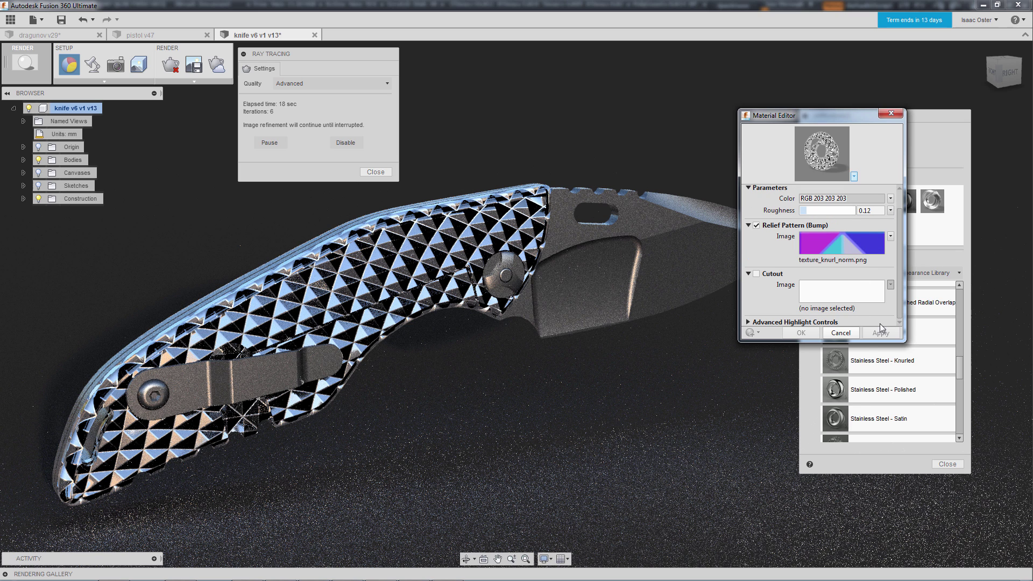
left_click(841, 332)
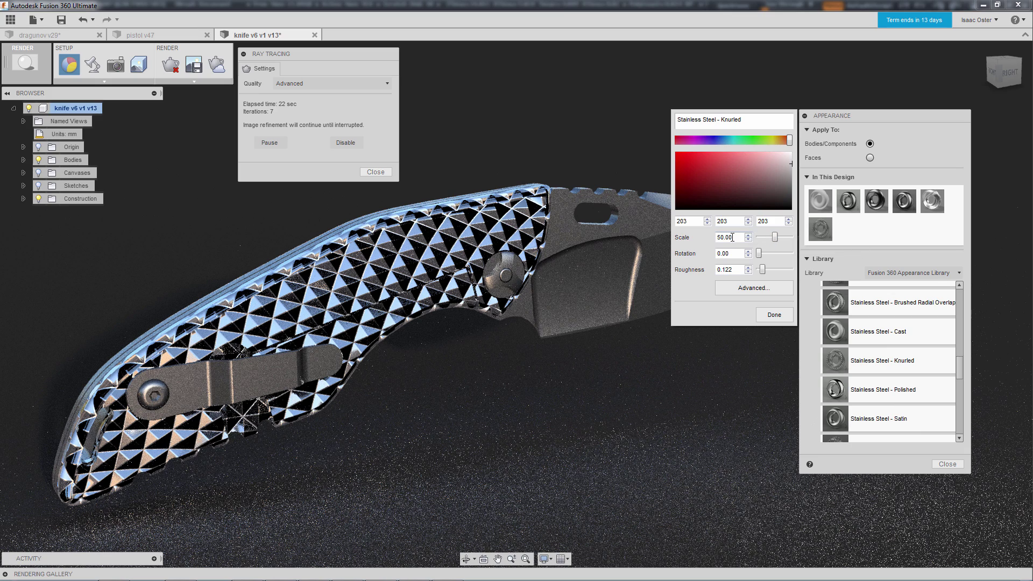
Set the knurled appearance's scale to 25 and roughness to 0.678, and darken its color to RGB 68, 68, 68
left_click_drag(734, 237, 695, 240)
type("25")
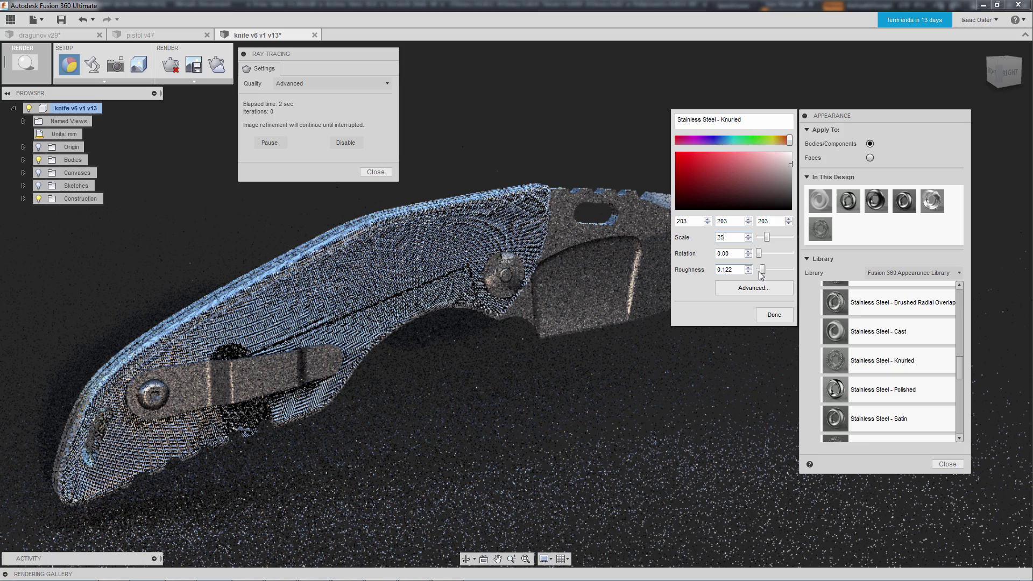
left_click_drag(765, 274, 785, 274)
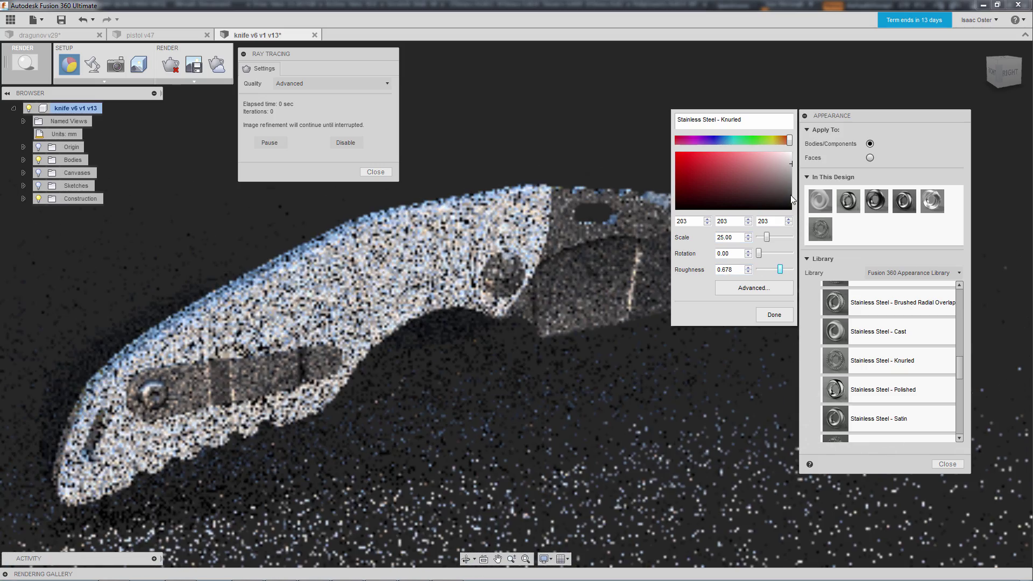
left_click(791, 195)
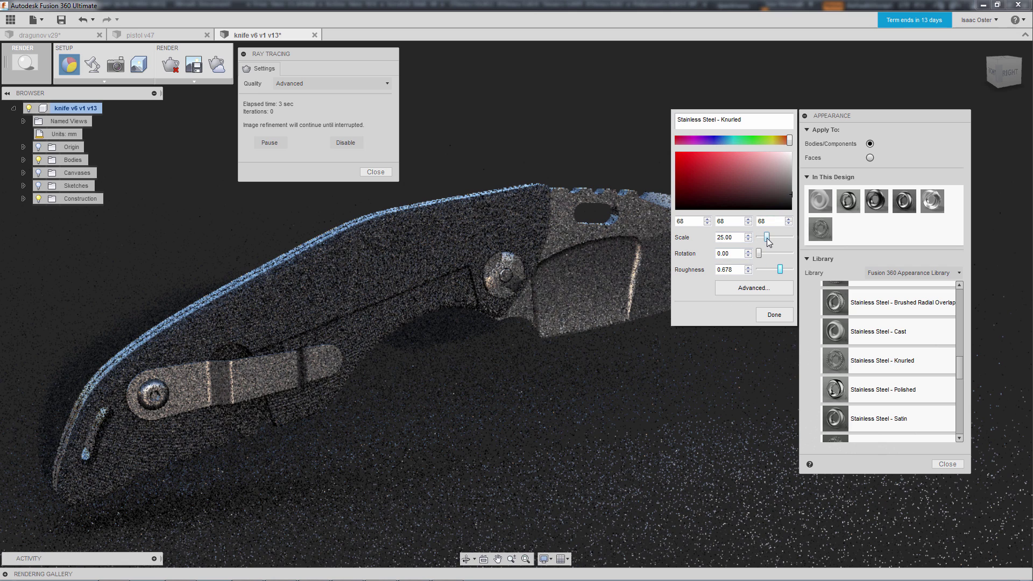
Try knurl texture scales of 41, 60, 50 and 40, settle on 46, and finish editing the appearance
left_click_drag(767, 237, 771, 237)
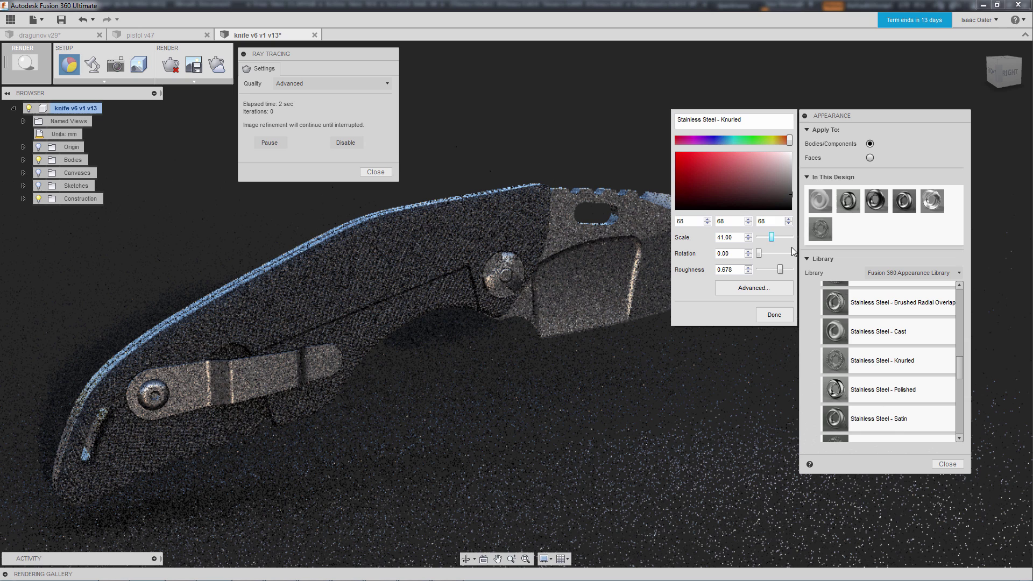
left_click_drag(739, 237, 682, 237)
type("60")
left_click_drag(731, 233, 709, 240)
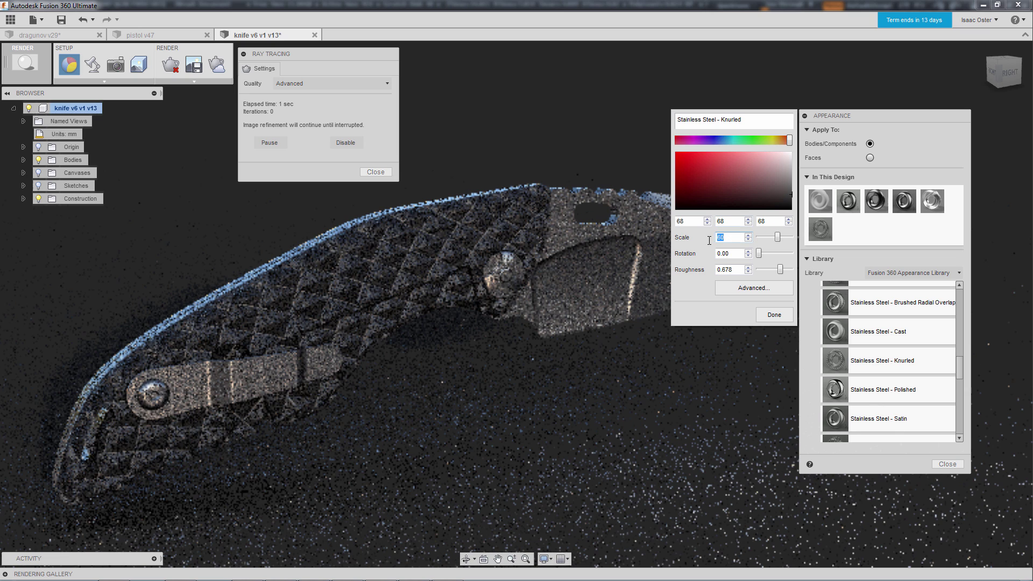
type("50")
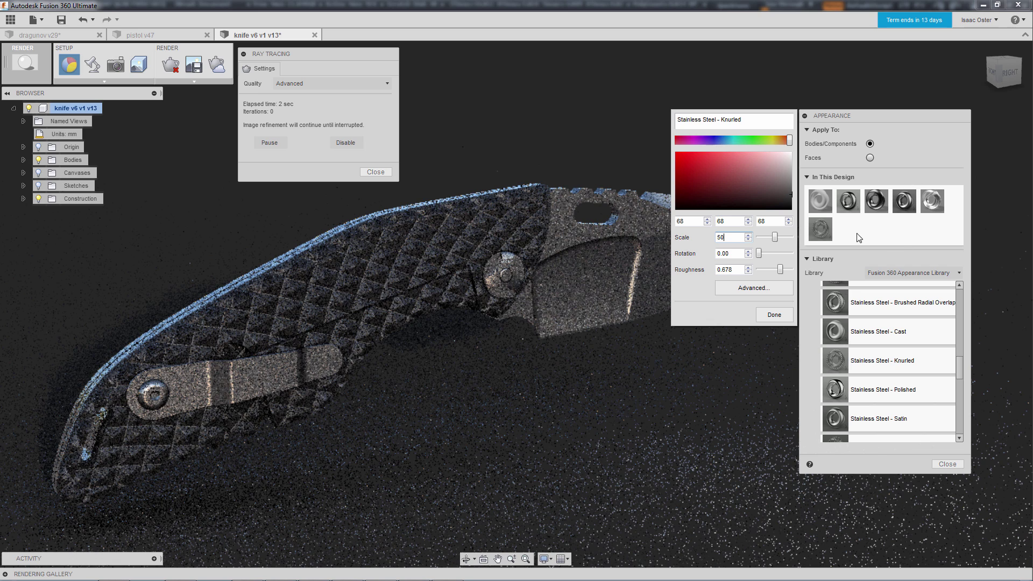
left_click_drag(738, 240, 693, 237)
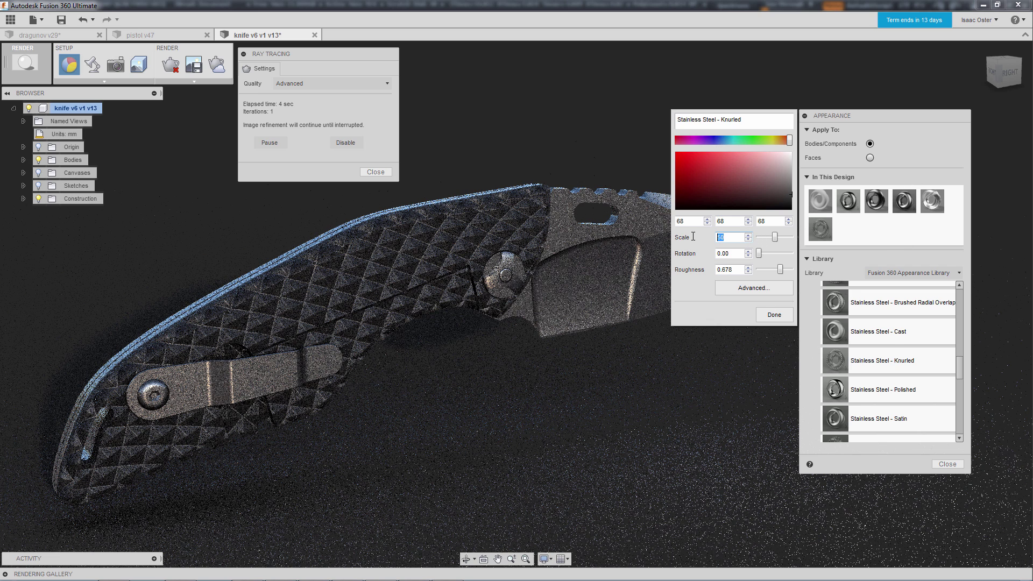
type("40")
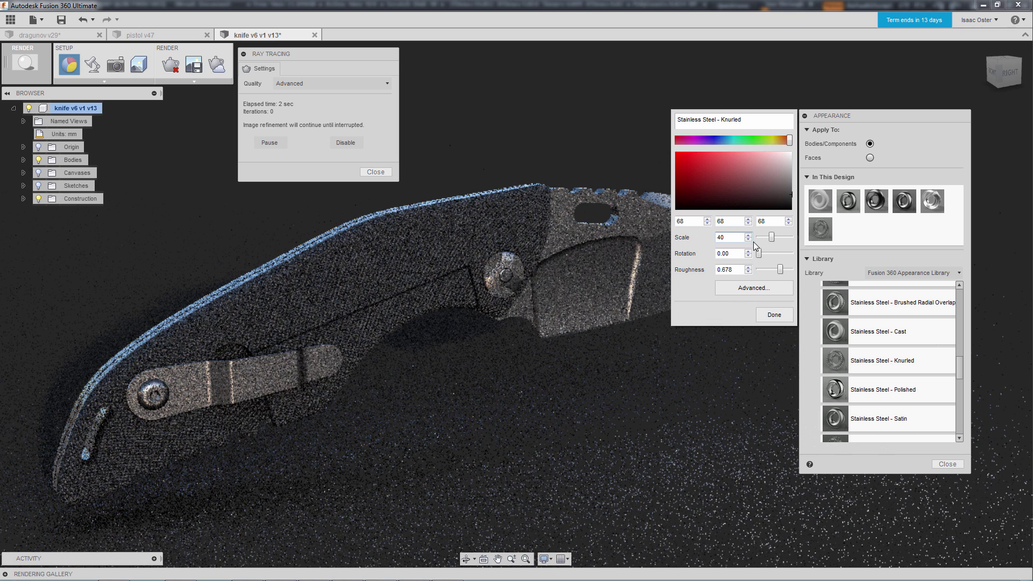
key("BackSpace")
type("6")
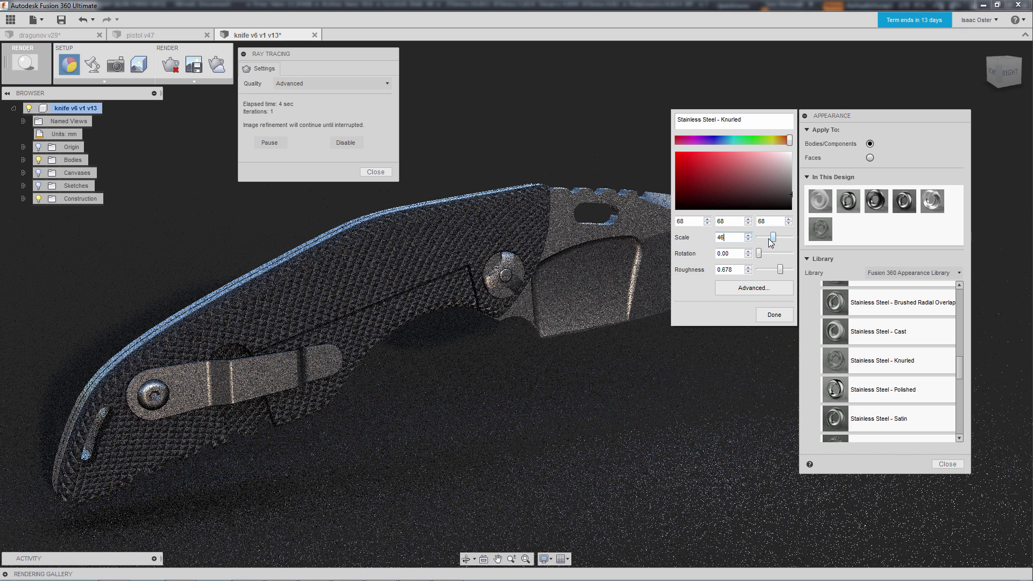
left_click(773, 315)
Try the Sharp Highlights environment style with an exposure of 0.455 and a rotation of 92 on the knife's opposite side
middle_click_drag(627, 366, 685, 346, "shift")
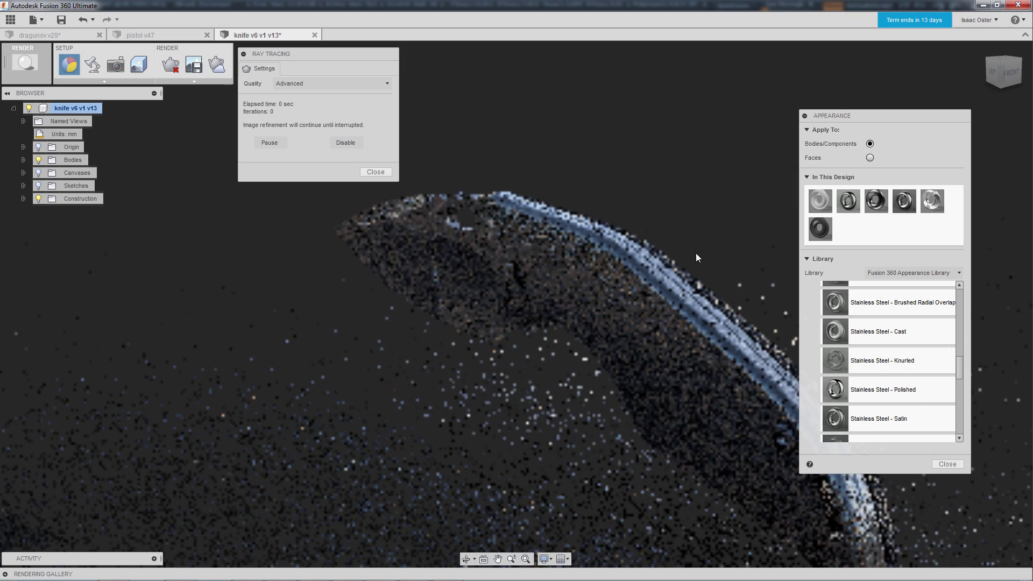
mouse_move(586, 158)
middle_mouse_down("shift")
mouse_move(635, 208)
mouse_move(638, 260)
middle_mouse_up("shift")
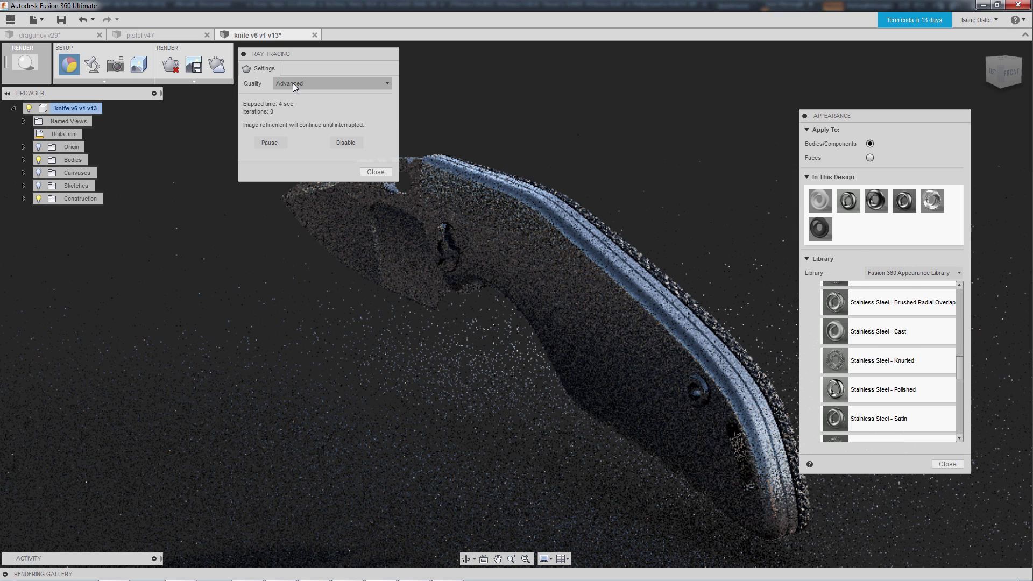
left_click(92, 64)
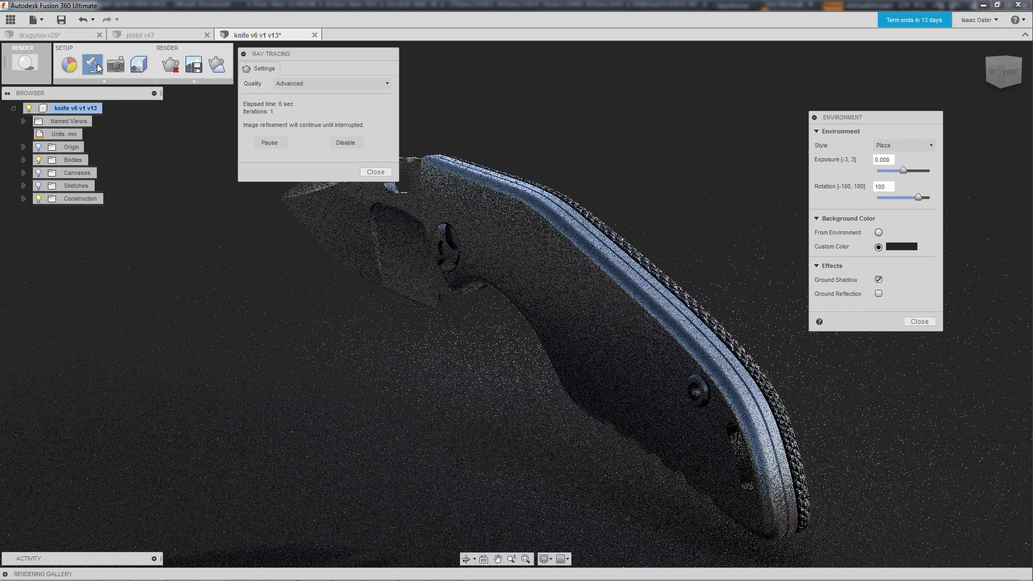
left_click(931, 148)
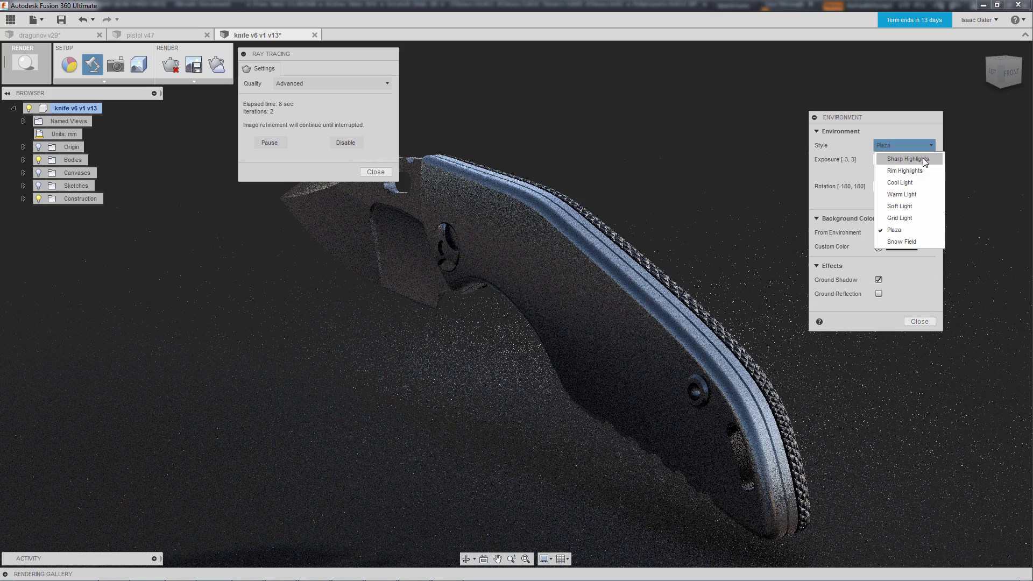
left_click(922, 157)
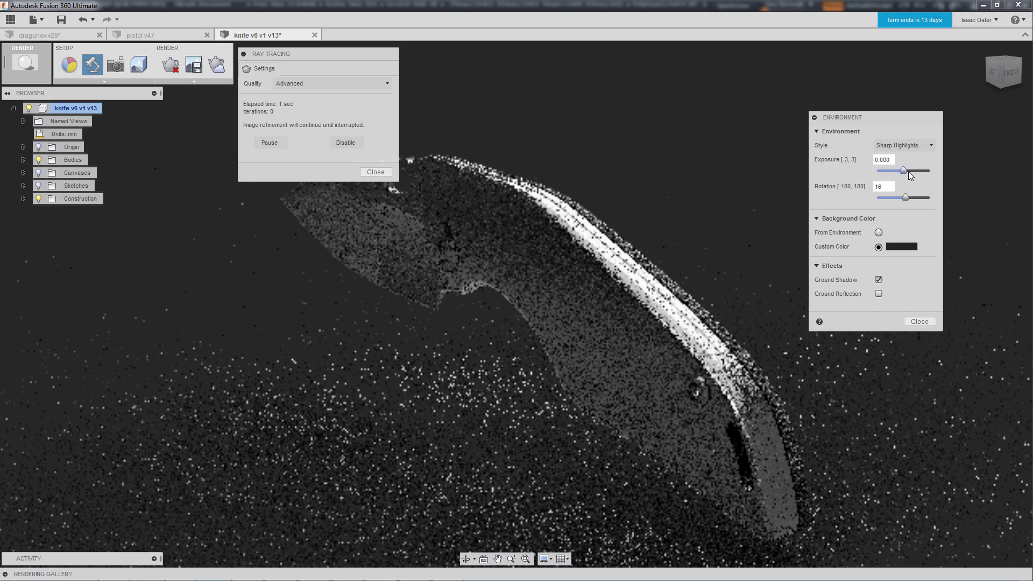
left_click(908, 171)
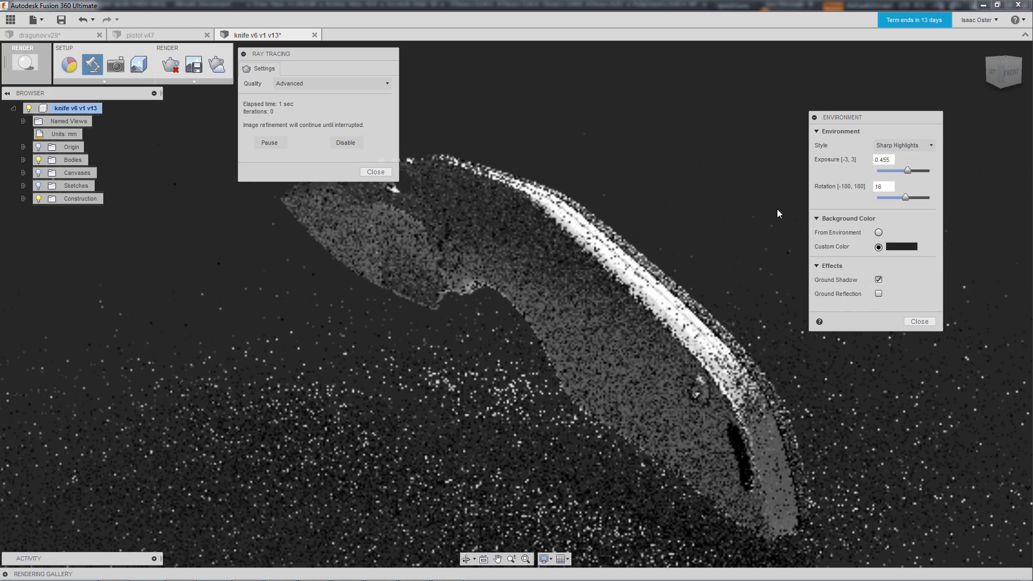
left_click(913, 195)
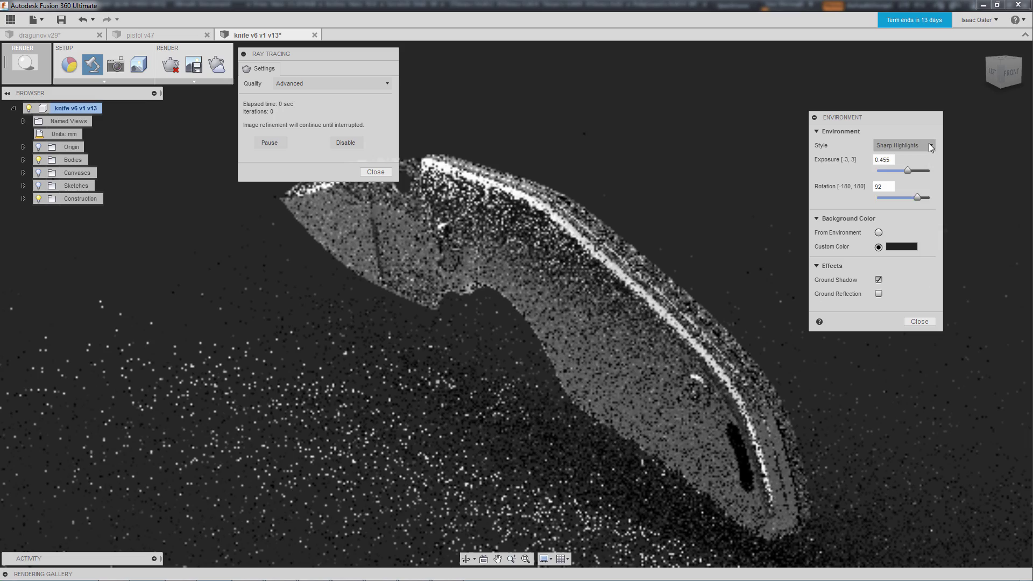
Set the environment style to Plaza and raise its exposure to 1.364
left_click(915, 145)
left_click(896, 230)
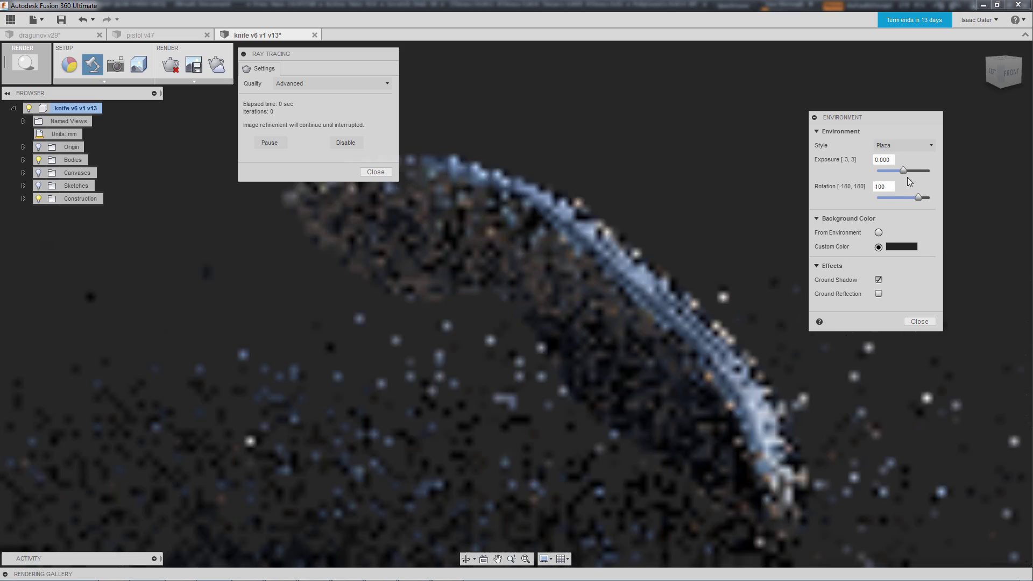
left_click_drag(907, 170, 912, 171)
Apply the edited Stainless Steel - Knurled appearance from this design to the handle scale on the knife's opposite side
middle_click_drag(775, 205, 392, 264, "shift")
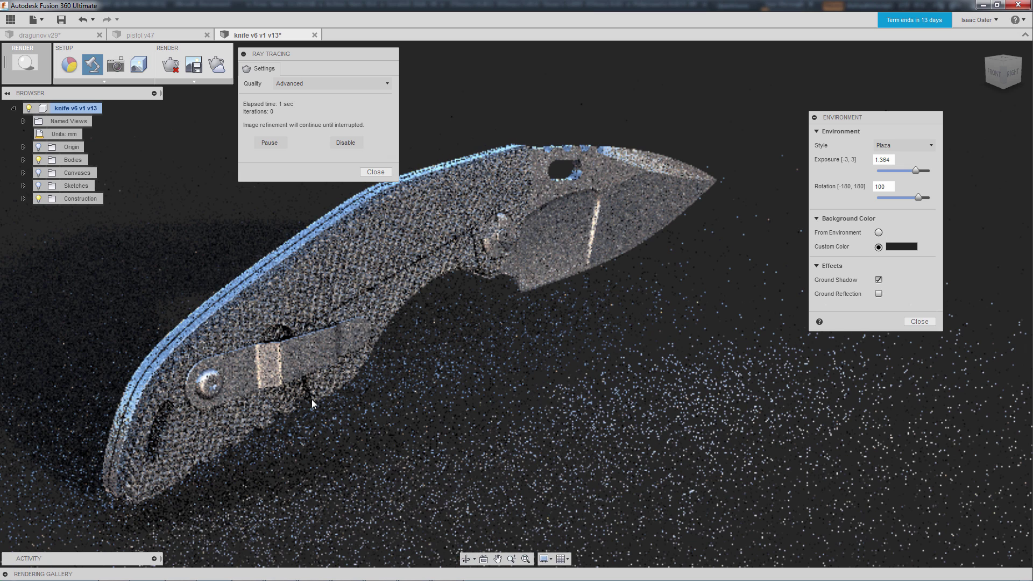
left_click(68, 66)
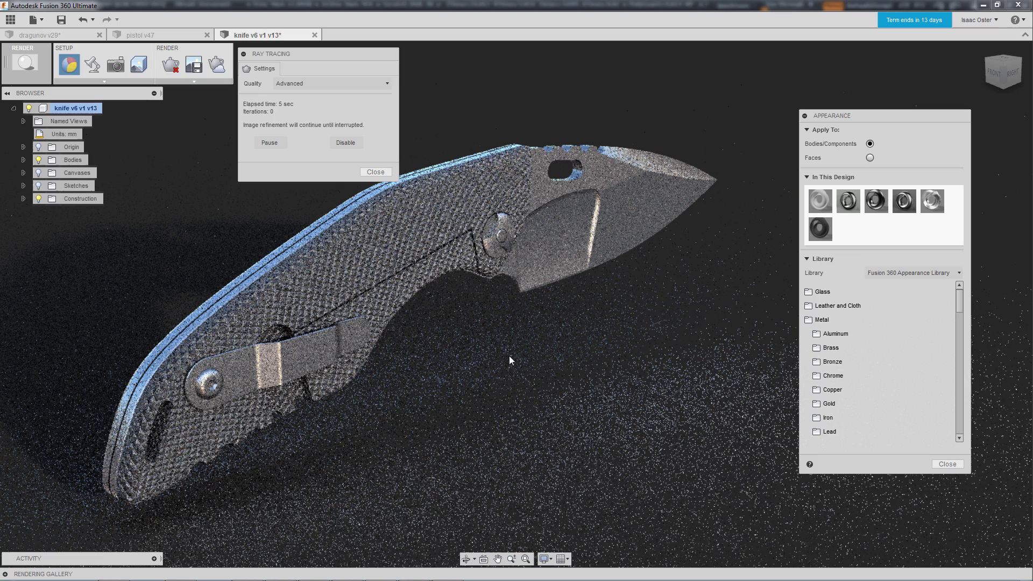
middle_click_drag(618, 328, 839, 232, "shift")
mouse_move(821, 228)
left_mouse_down()
mouse_move(606, 285)
mouse_move(580, 304)
left_mouse_up()
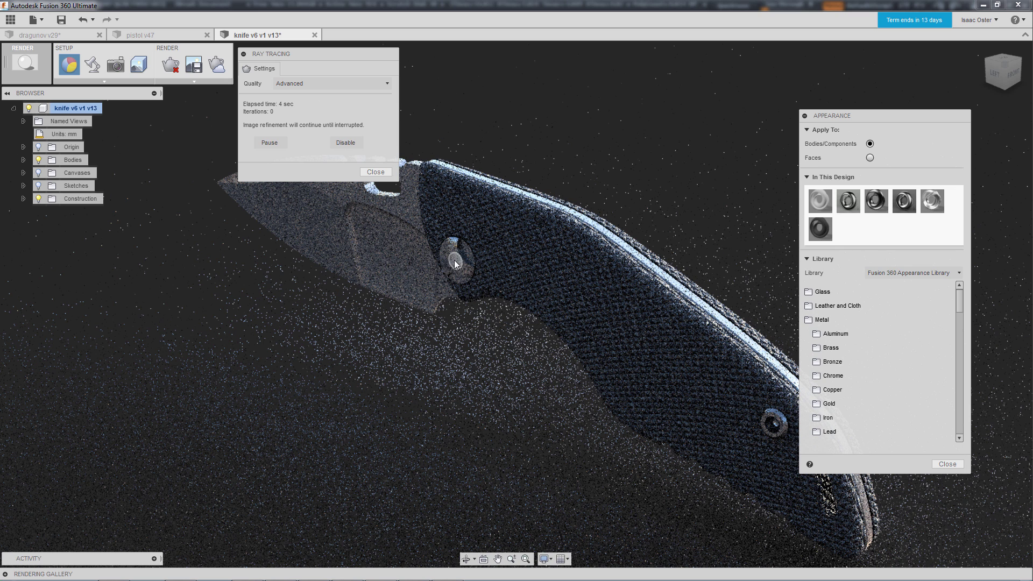
Apply the design's first appearance to only the center face of the pivot screw, and move the appearance settings off the knife
left_click(870, 158)
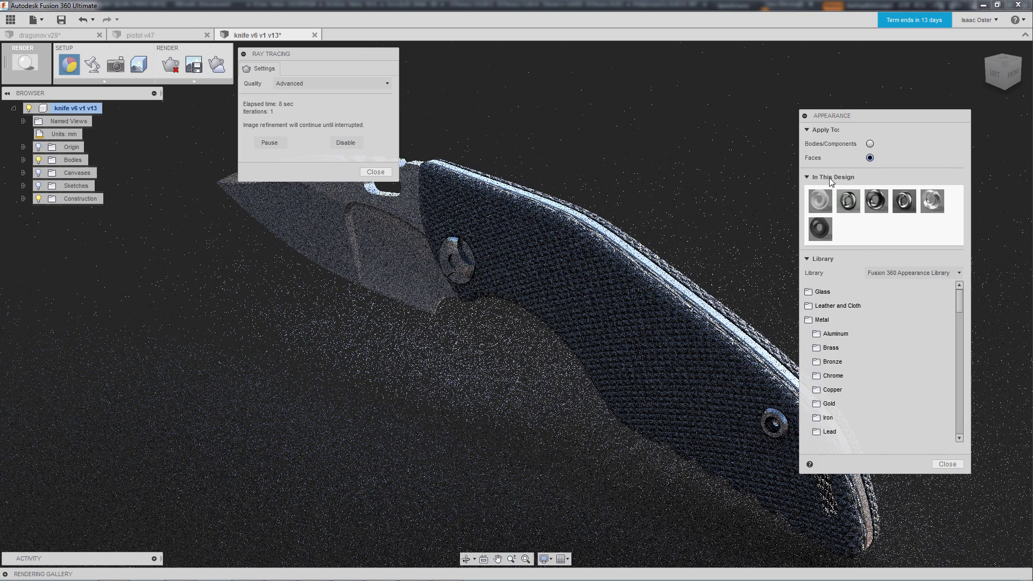
mouse_move(819, 198)
left_mouse_down()
mouse_move(805, 216)
mouse_move(474, 237)
mouse_move(456, 261)
left_mouse_up()
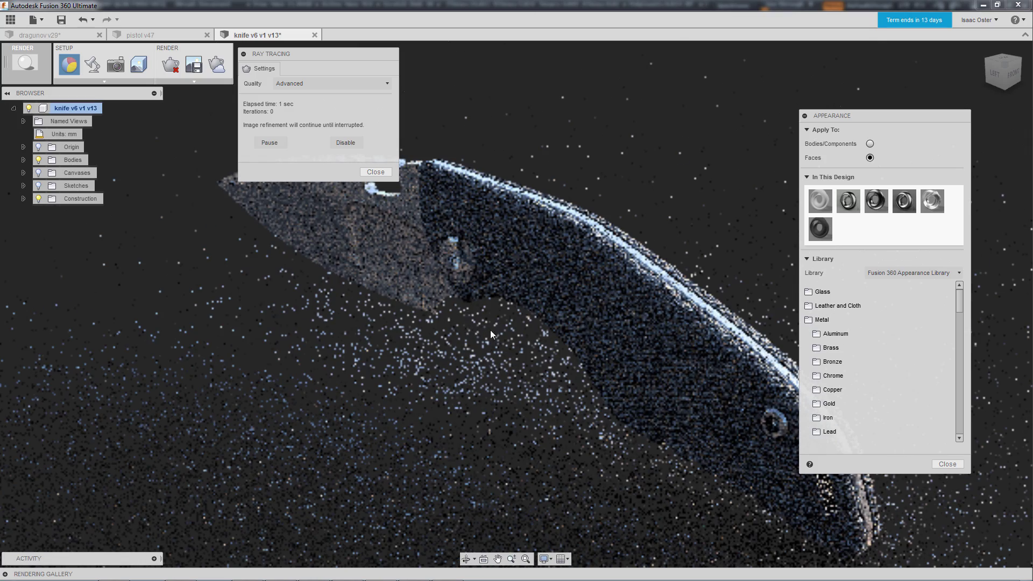
left_click_drag(890, 116, 941, 82)
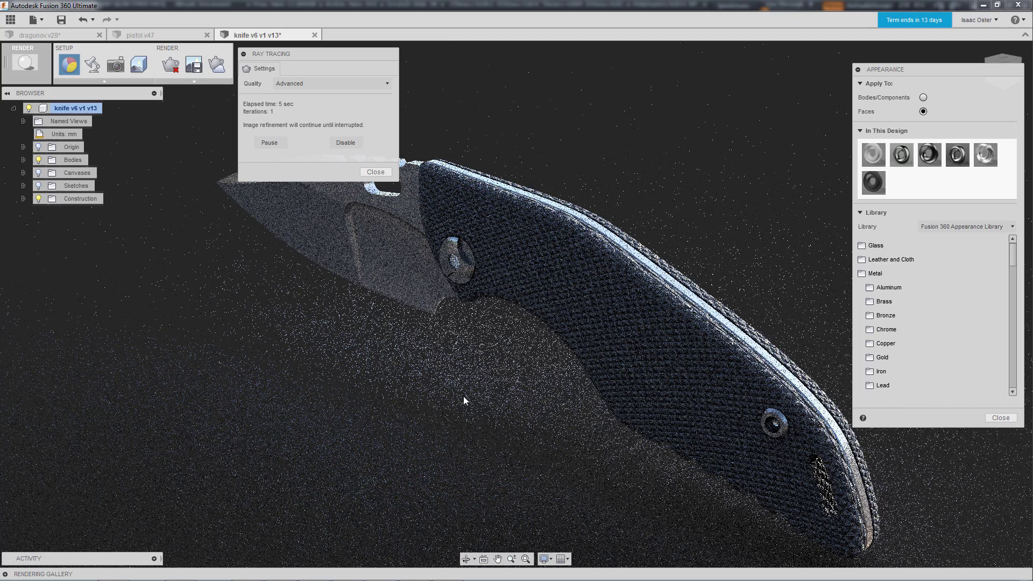
Inspect the ray-traced knife up close and from its pocket-clip side
scroll(471, 401, "up", 5)
scroll(681, 397, "down", 5)
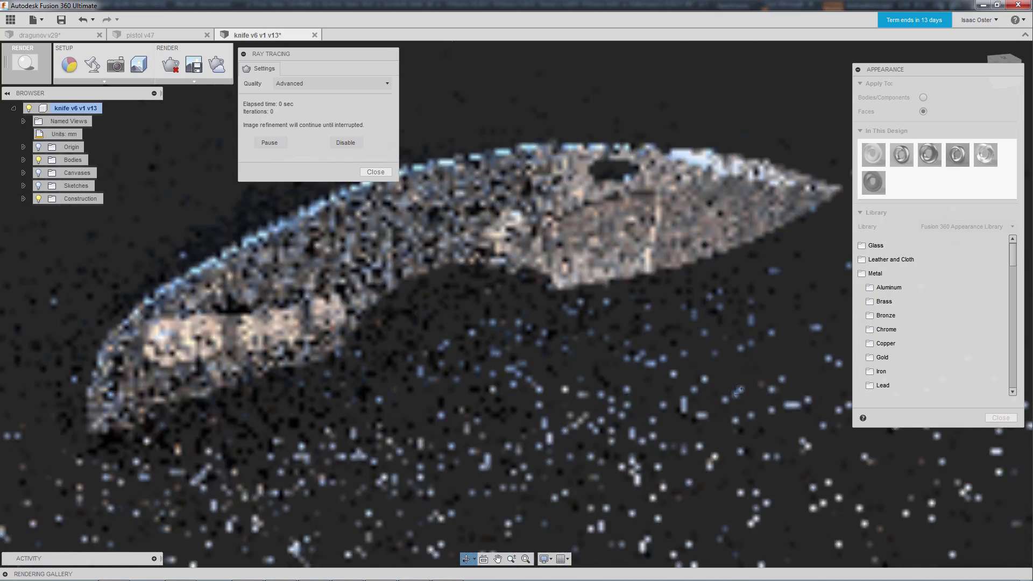
middle_click_drag(681, 397, 621, 408, "shift")
scroll(634, 397, "up", 5)
scroll(634, 398, "down", 5)
scroll(621, 408, "up", 5)
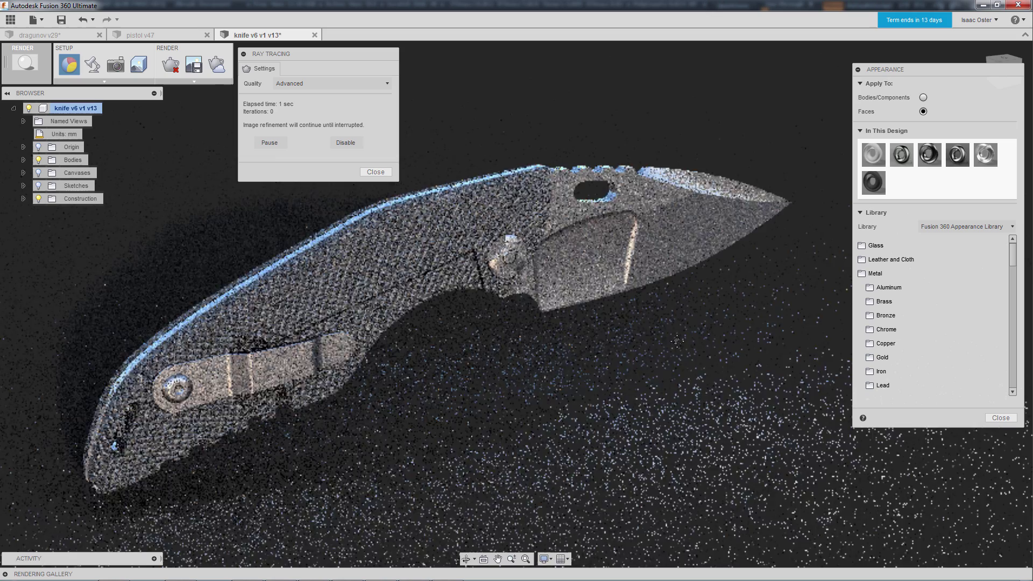
middle_click_drag(643, 334, 670, 350, "shift")
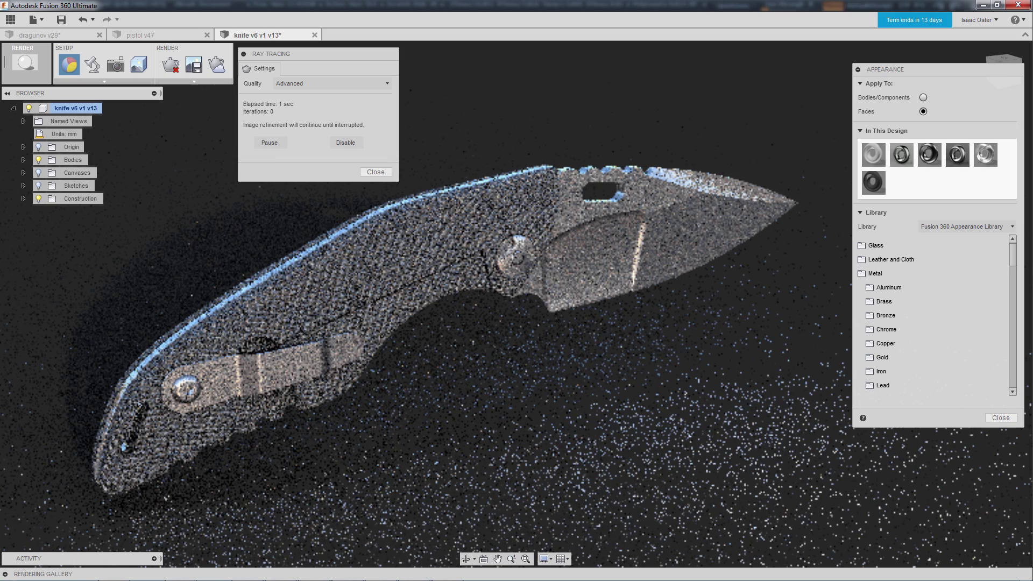